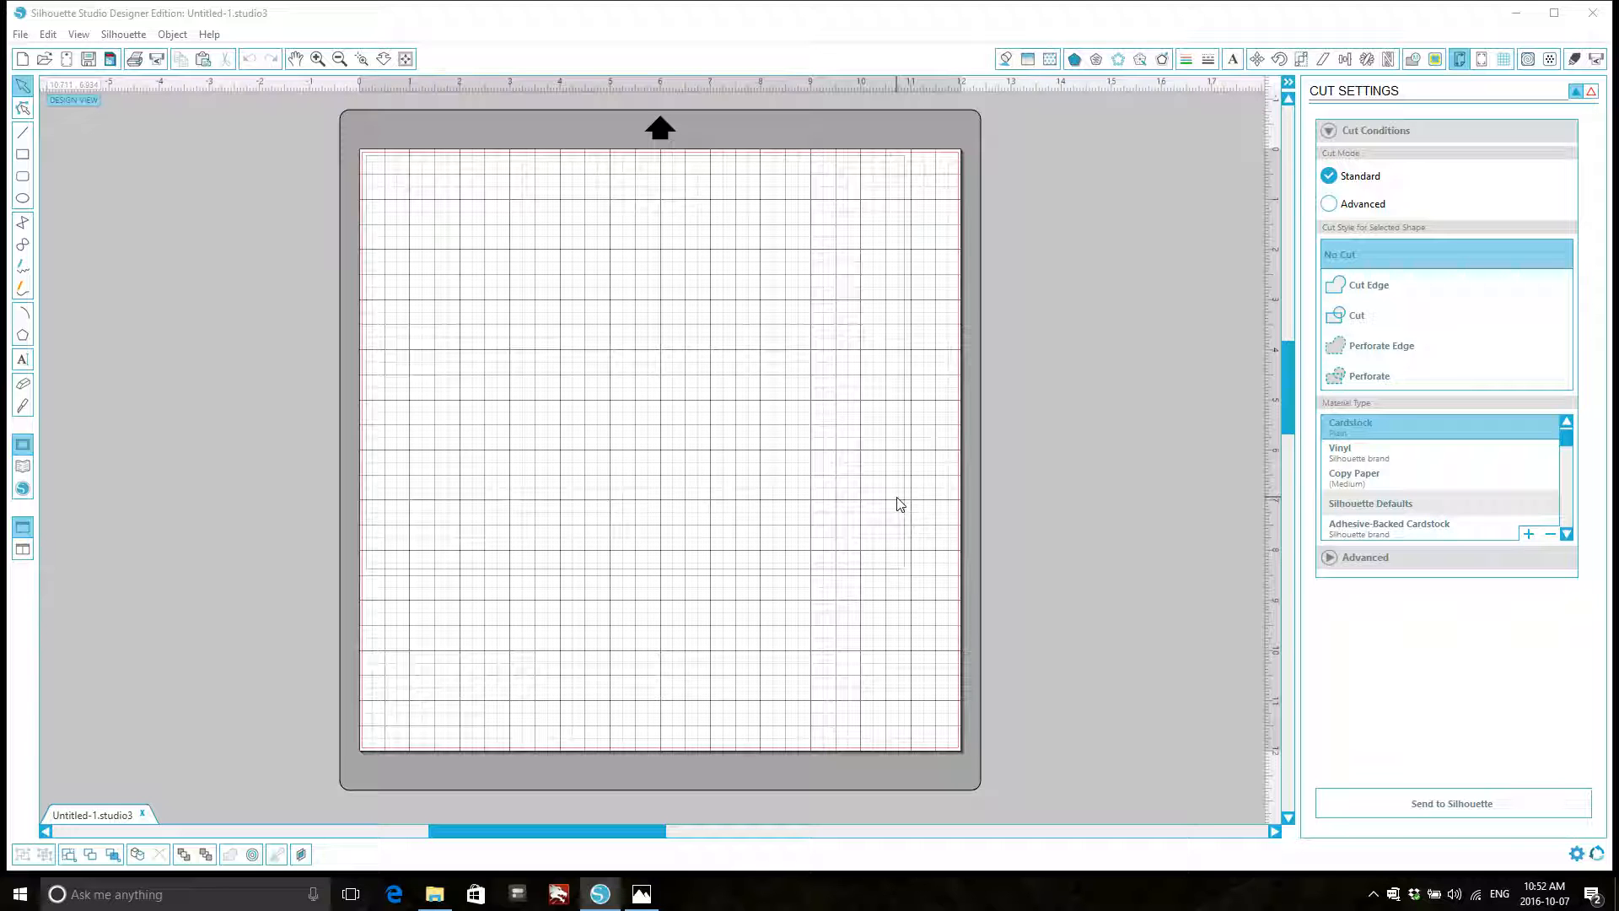
Step: Open the AroundtheWorld file from the THE CUT SHOPPE folder
{"action": "left_click", "coordinate": [45, 59]}
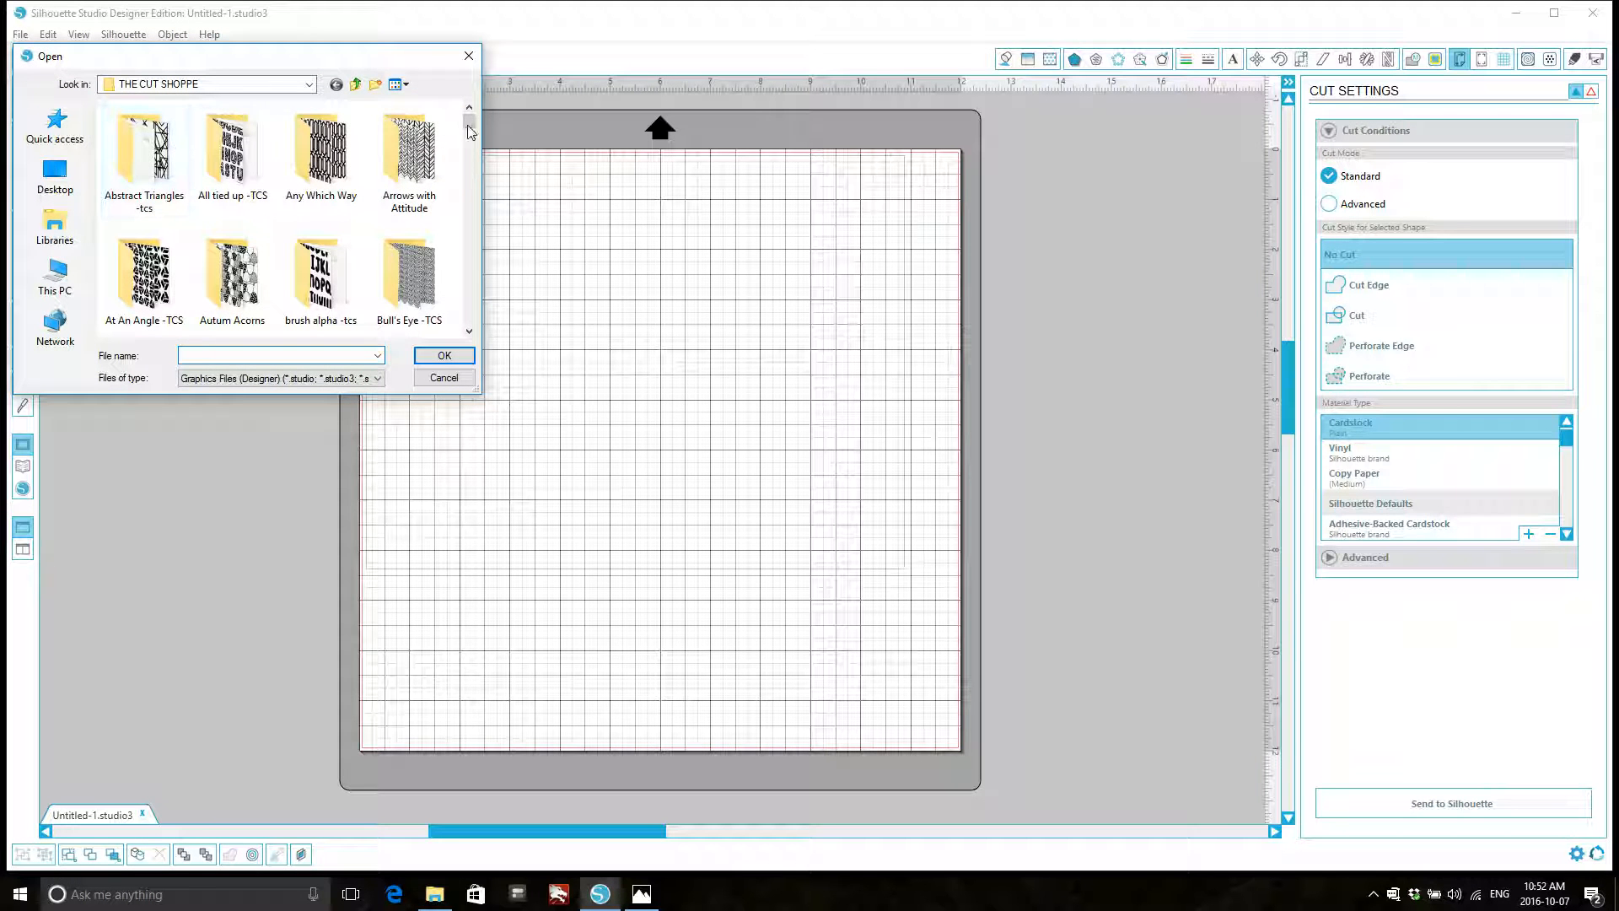
{"action": "scroll", "coordinate": [469, 194], "scroll_direction": "down", "scroll_amount": 5}
{"action": "mouse_move", "coordinate": [469, 192]}
{"action": "left_mouse_down"}
{"action": "mouse_move", "coordinate": [469, 286]}
{"action": "mouse_move", "coordinate": [477, 218]}
{"action": "left_mouse_up"}
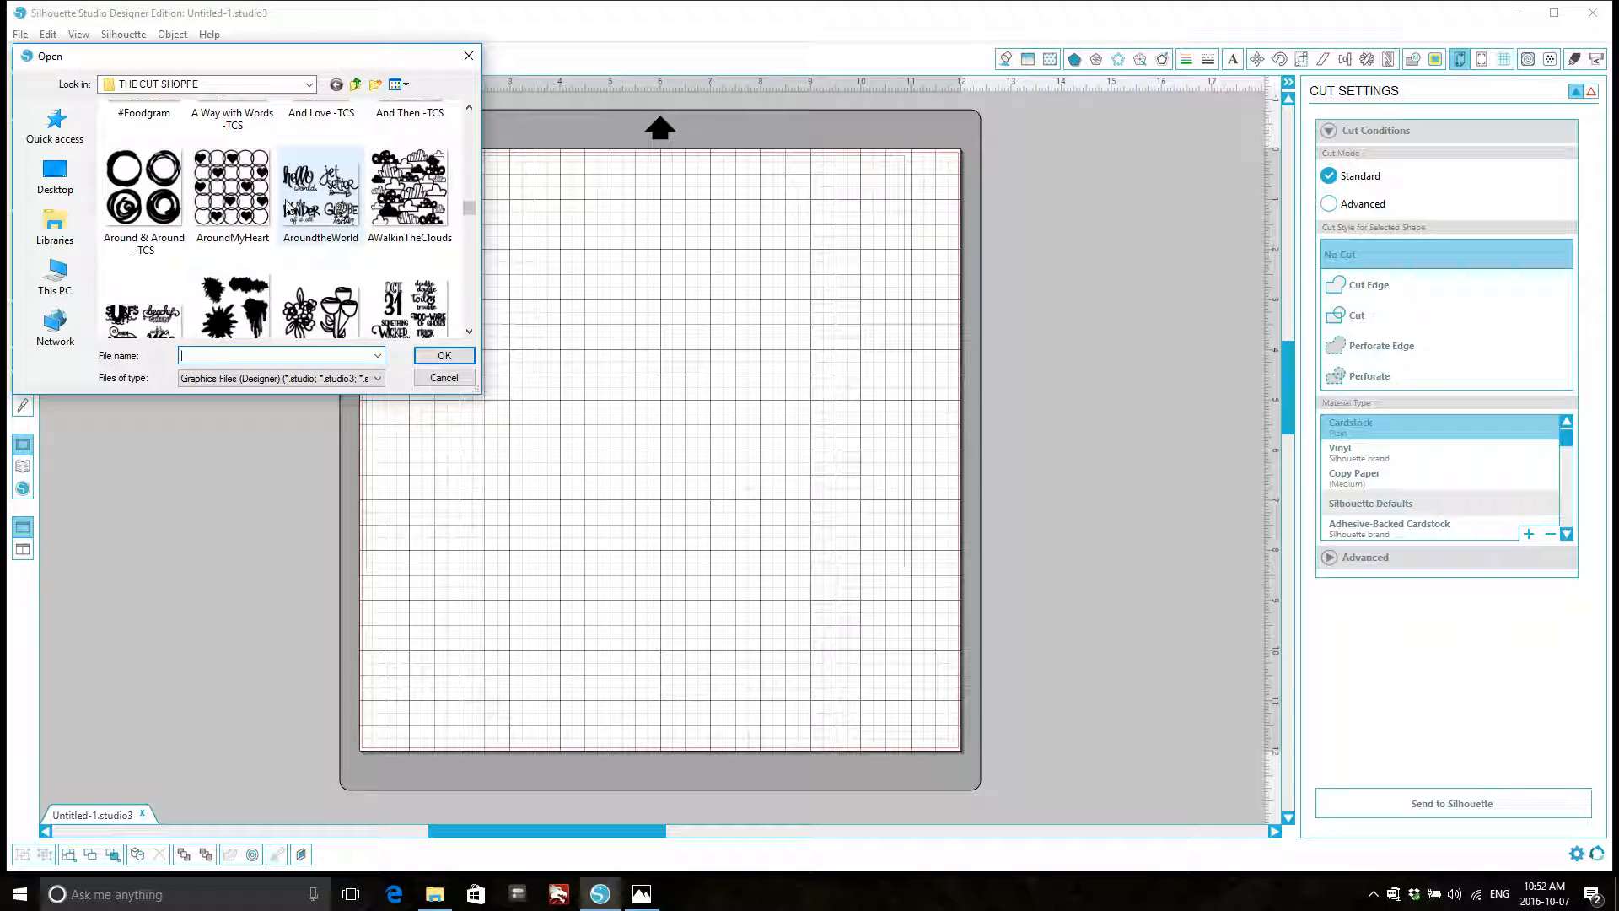
{"action": "double_click", "coordinate": [301, 204]}
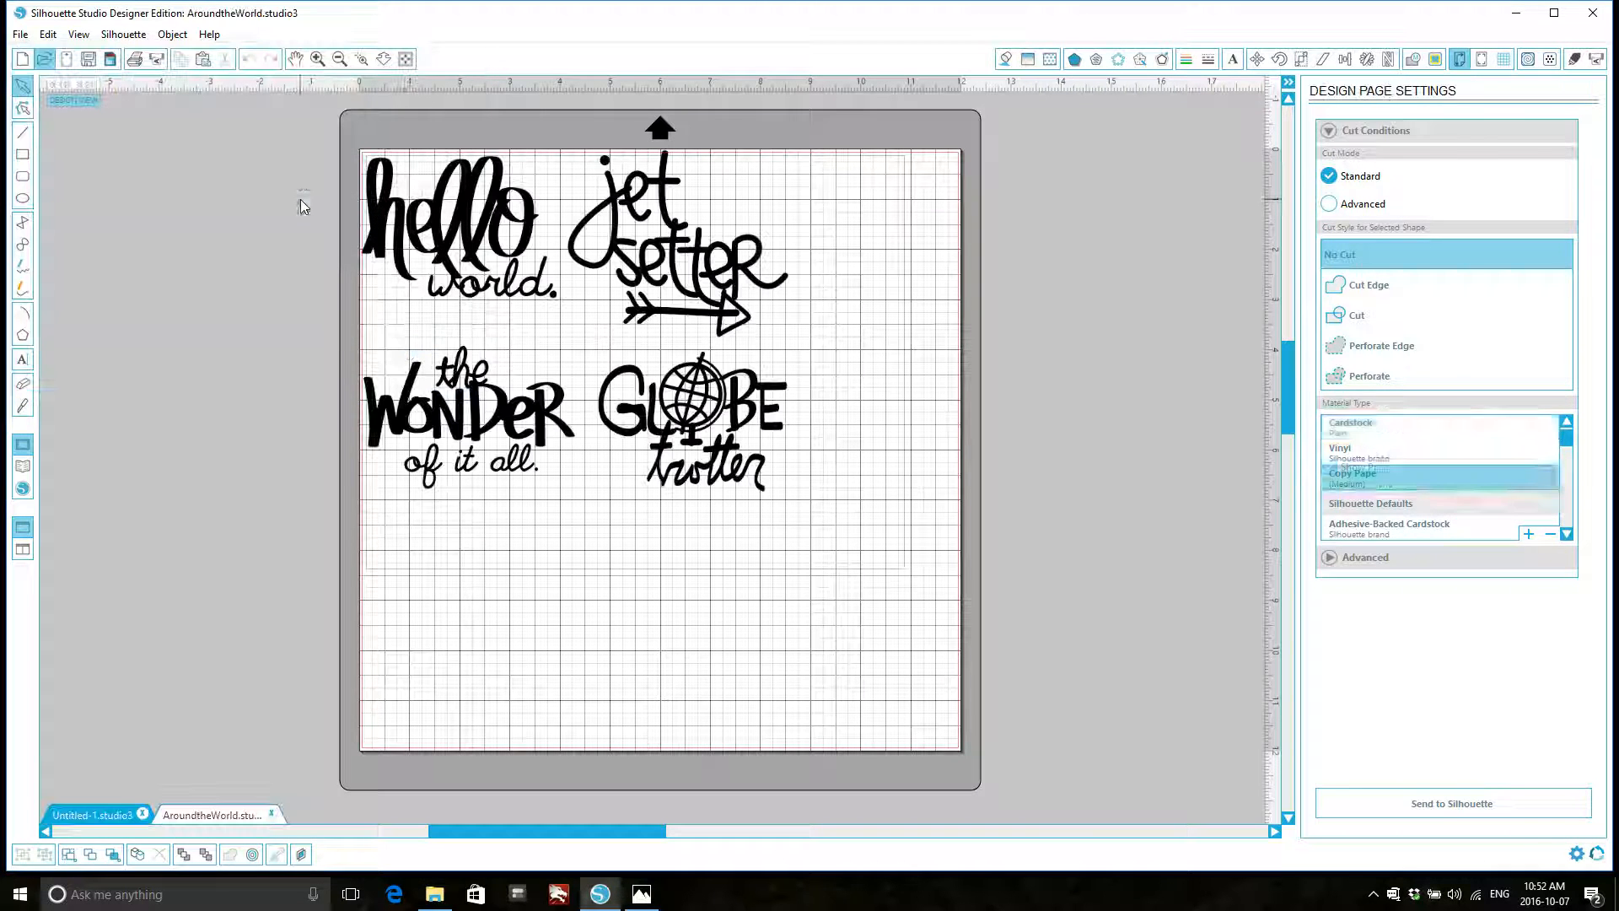
Step: Trace the "the Wonder of it all" phrase with the High Pass Filter off and move the original artwork off the mat
{"action": "left_click", "coordinate": [1436, 59]}
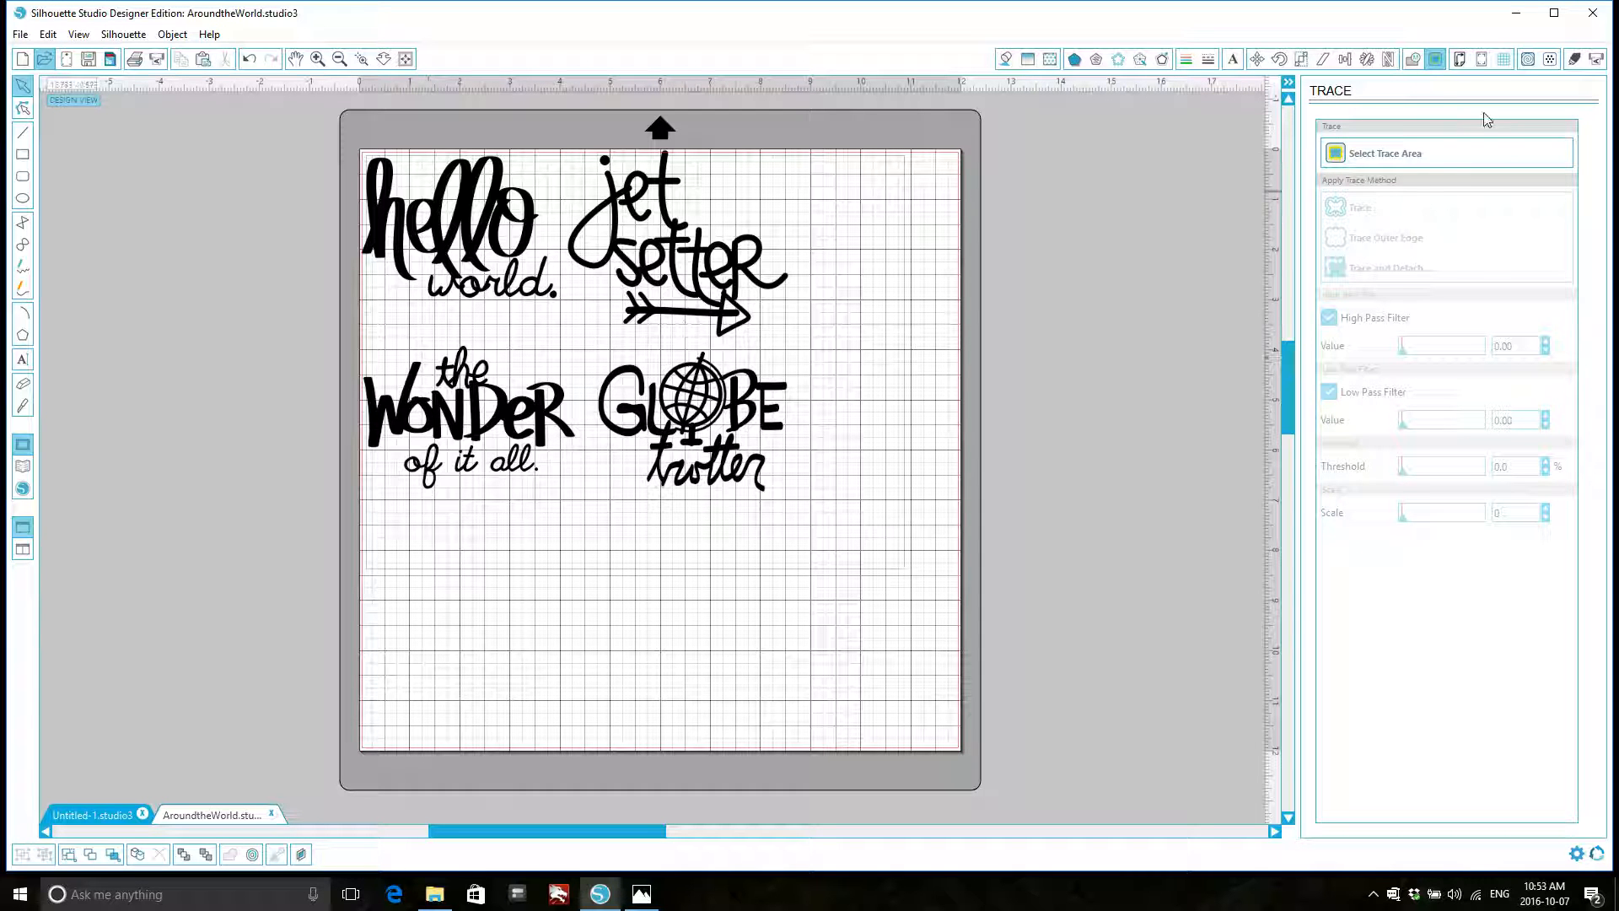
{"action": "left_click", "coordinate": [1356, 154]}
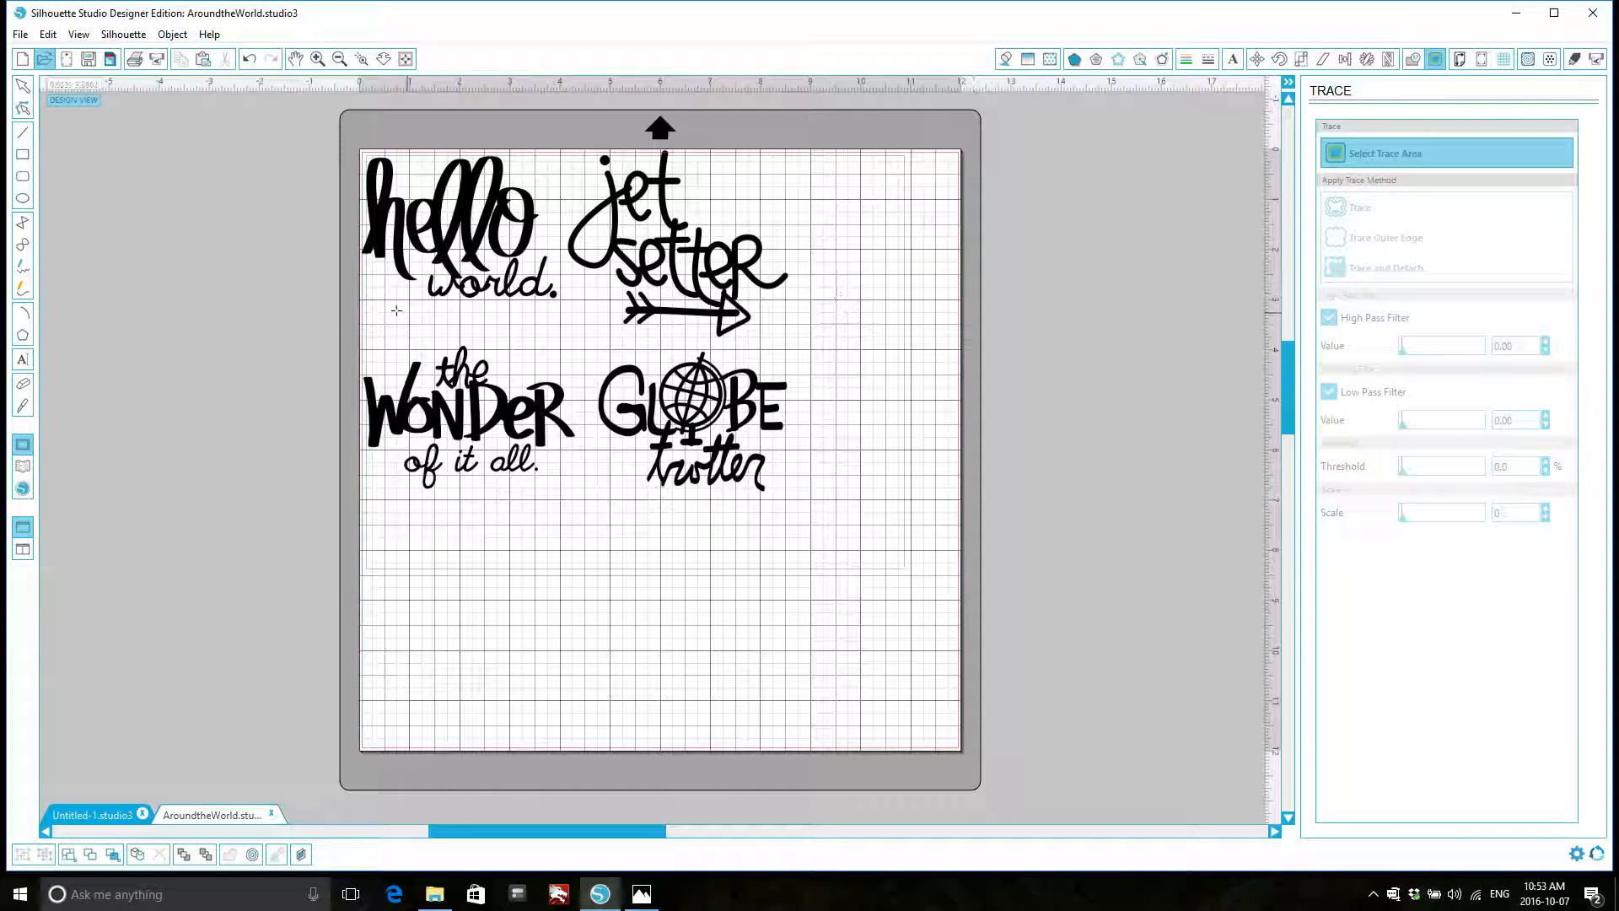
{"action": "mouse_move", "coordinate": [342, 316]}
{"action": "left_mouse_down"}
{"action": "mouse_move", "coordinate": [575, 385]}
{"action": "mouse_move", "coordinate": [588, 508]}
{"action": "left_mouse_up"}
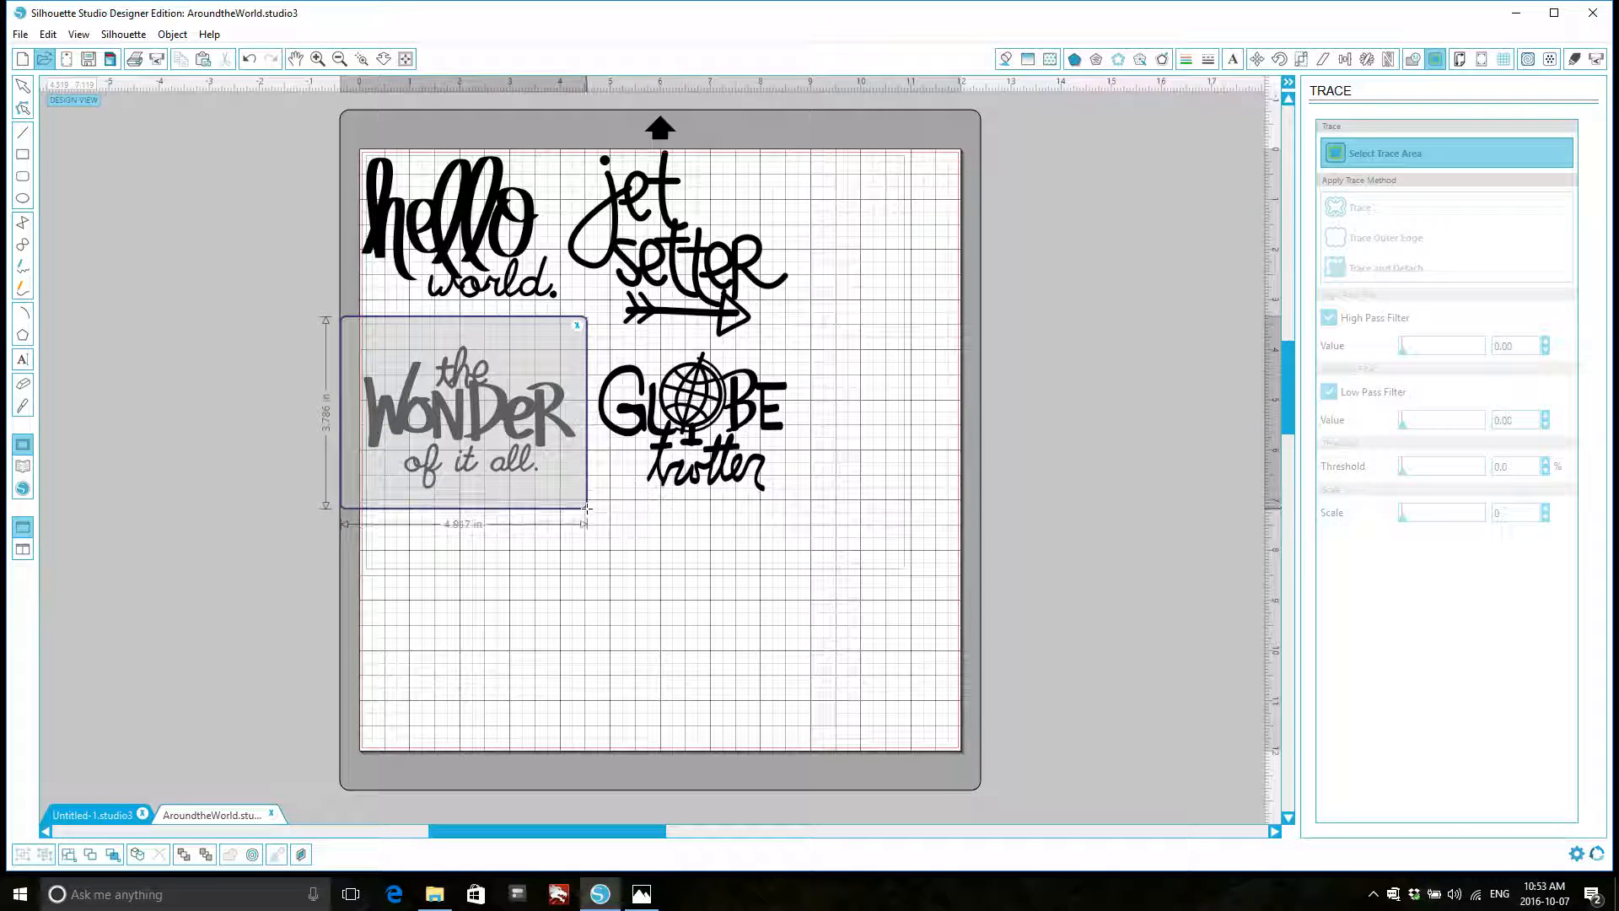
{"action": "left_click", "coordinate": [1356, 324]}
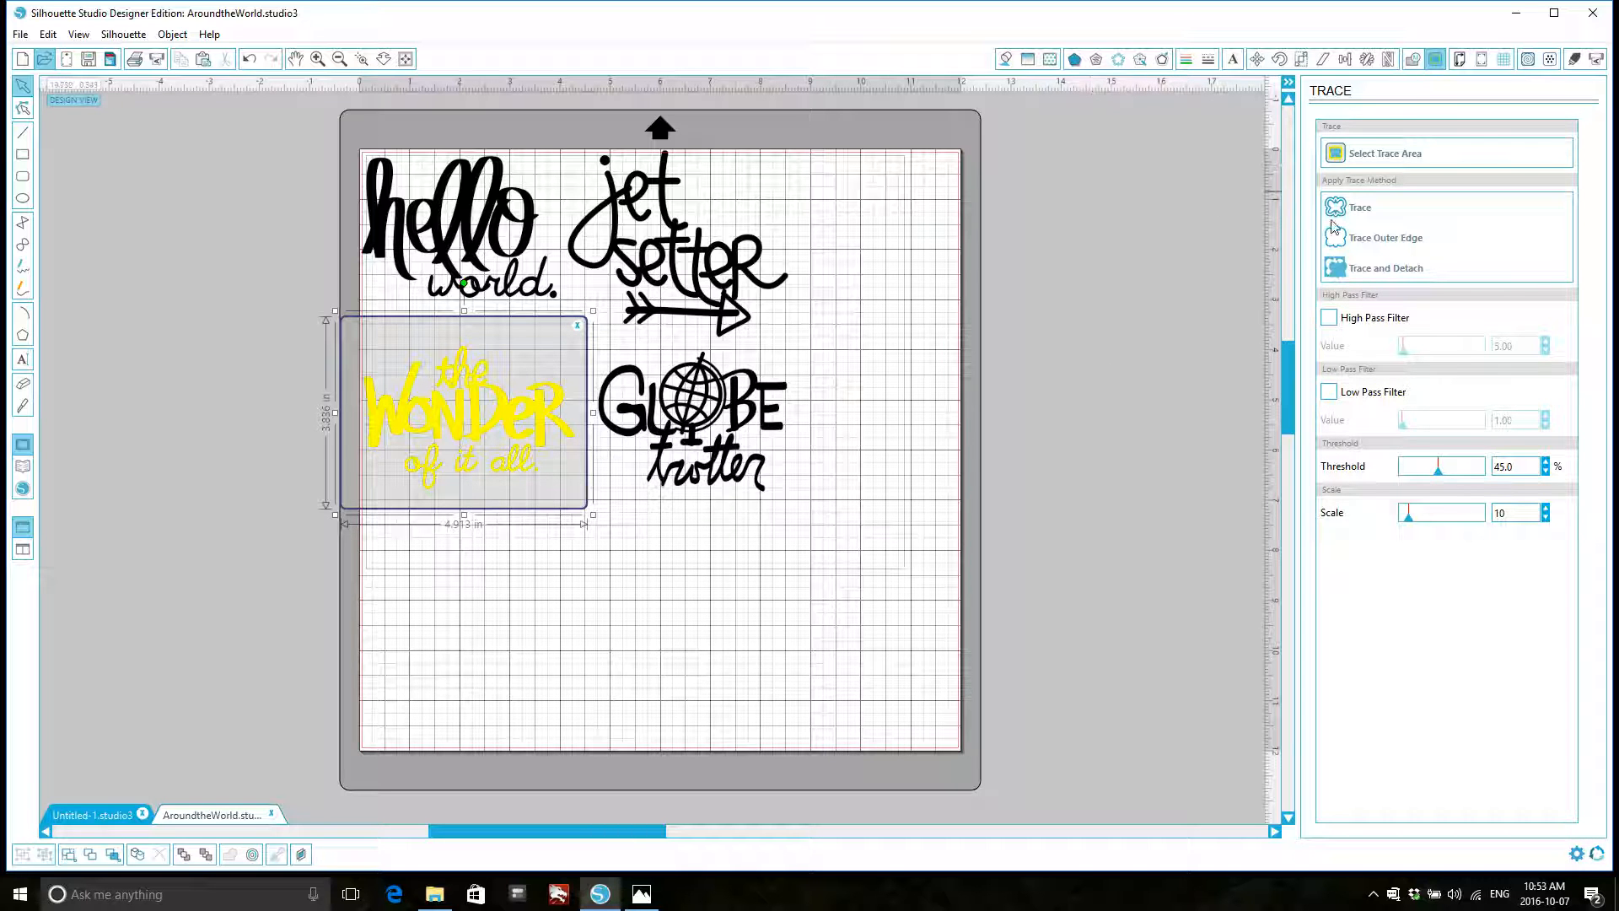
{"action": "left_click", "coordinate": [1359, 208]}
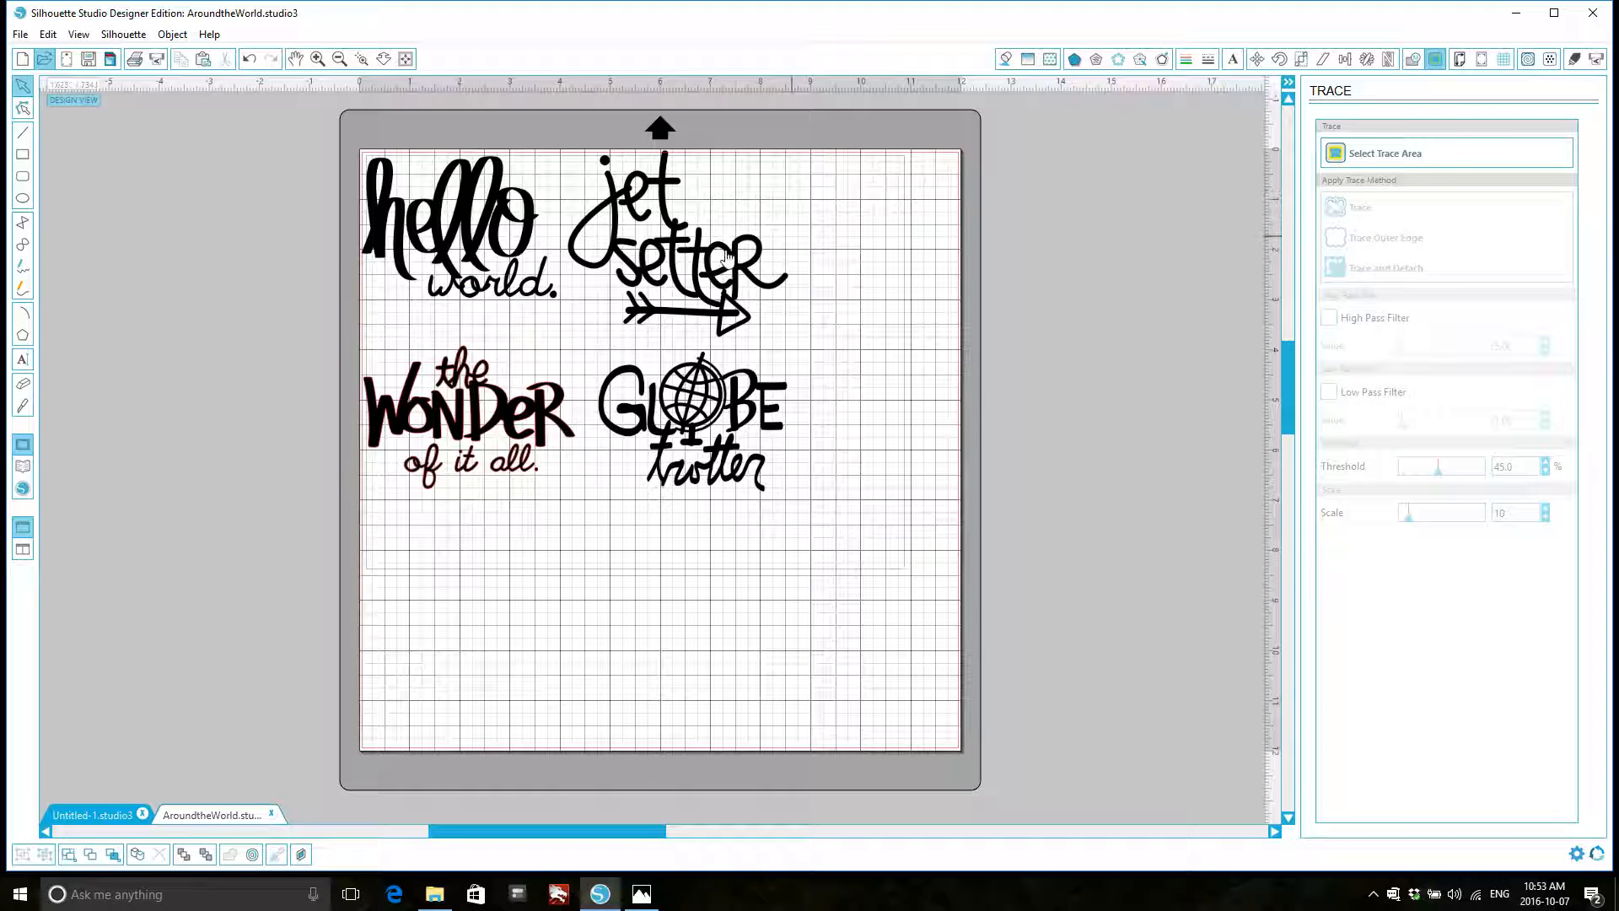
{"action": "mouse_move", "coordinate": [678, 259]}
{"action": "left_mouse_down"}
{"action": "mouse_move", "coordinate": [858, 359]}
{"action": "mouse_move", "coordinate": [1166, 423]}
{"action": "mouse_move", "coordinate": [1379, 504]}
{"action": "left_mouse_up"}
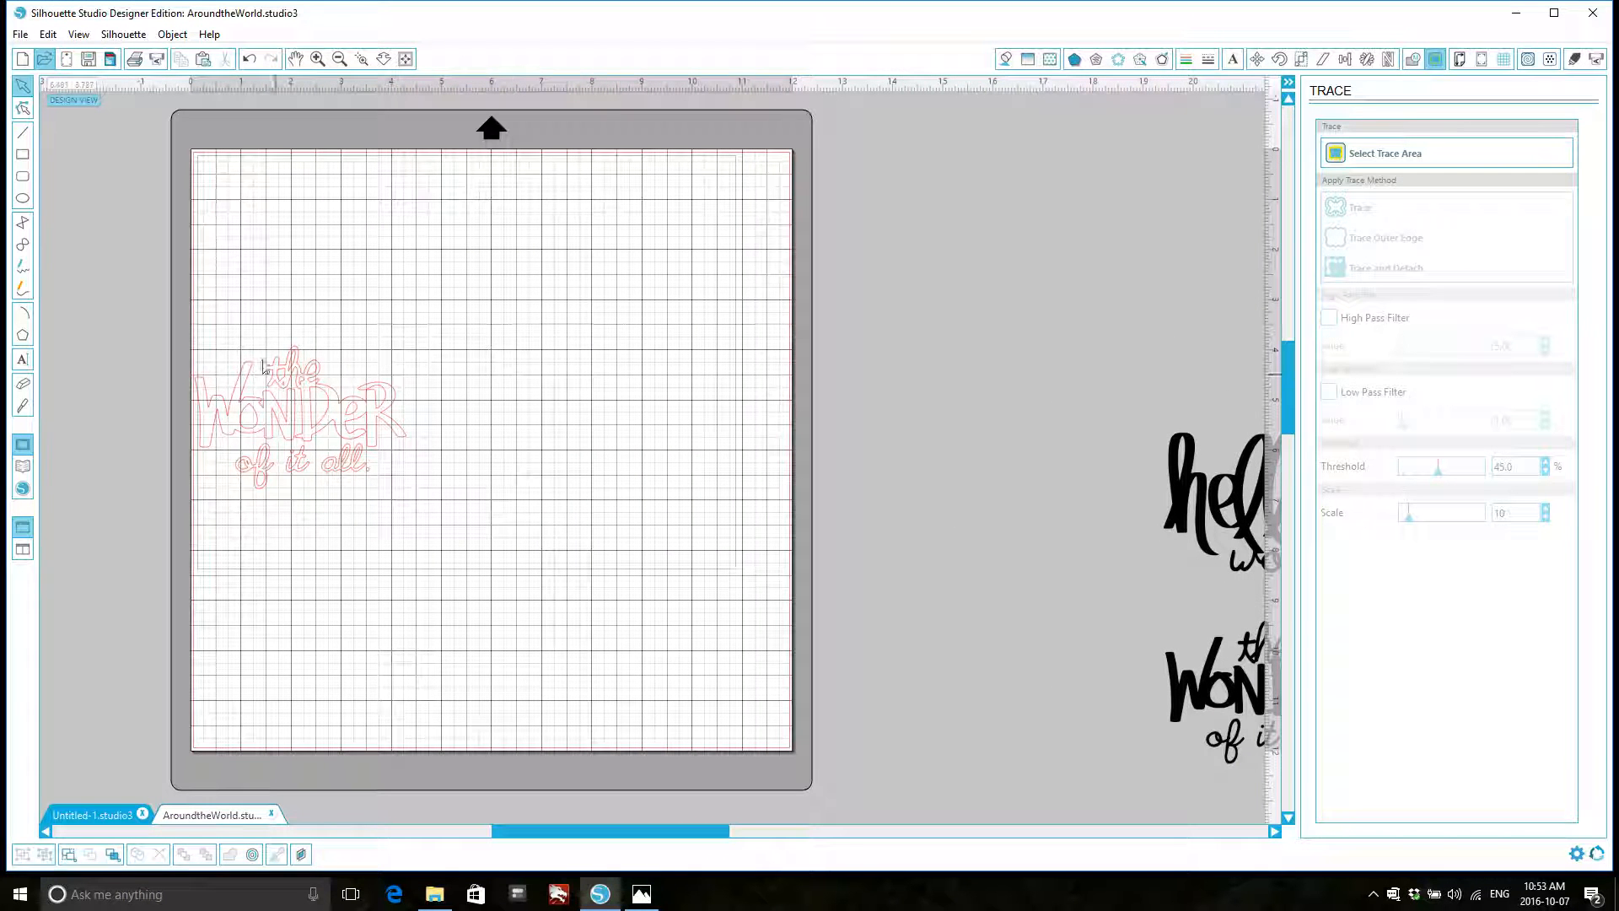
Step: Enlarge the traced phrase to about 7.7 in wide and centre it on the upper half of the mat
{"action": "left_click", "coordinate": [311, 351]}
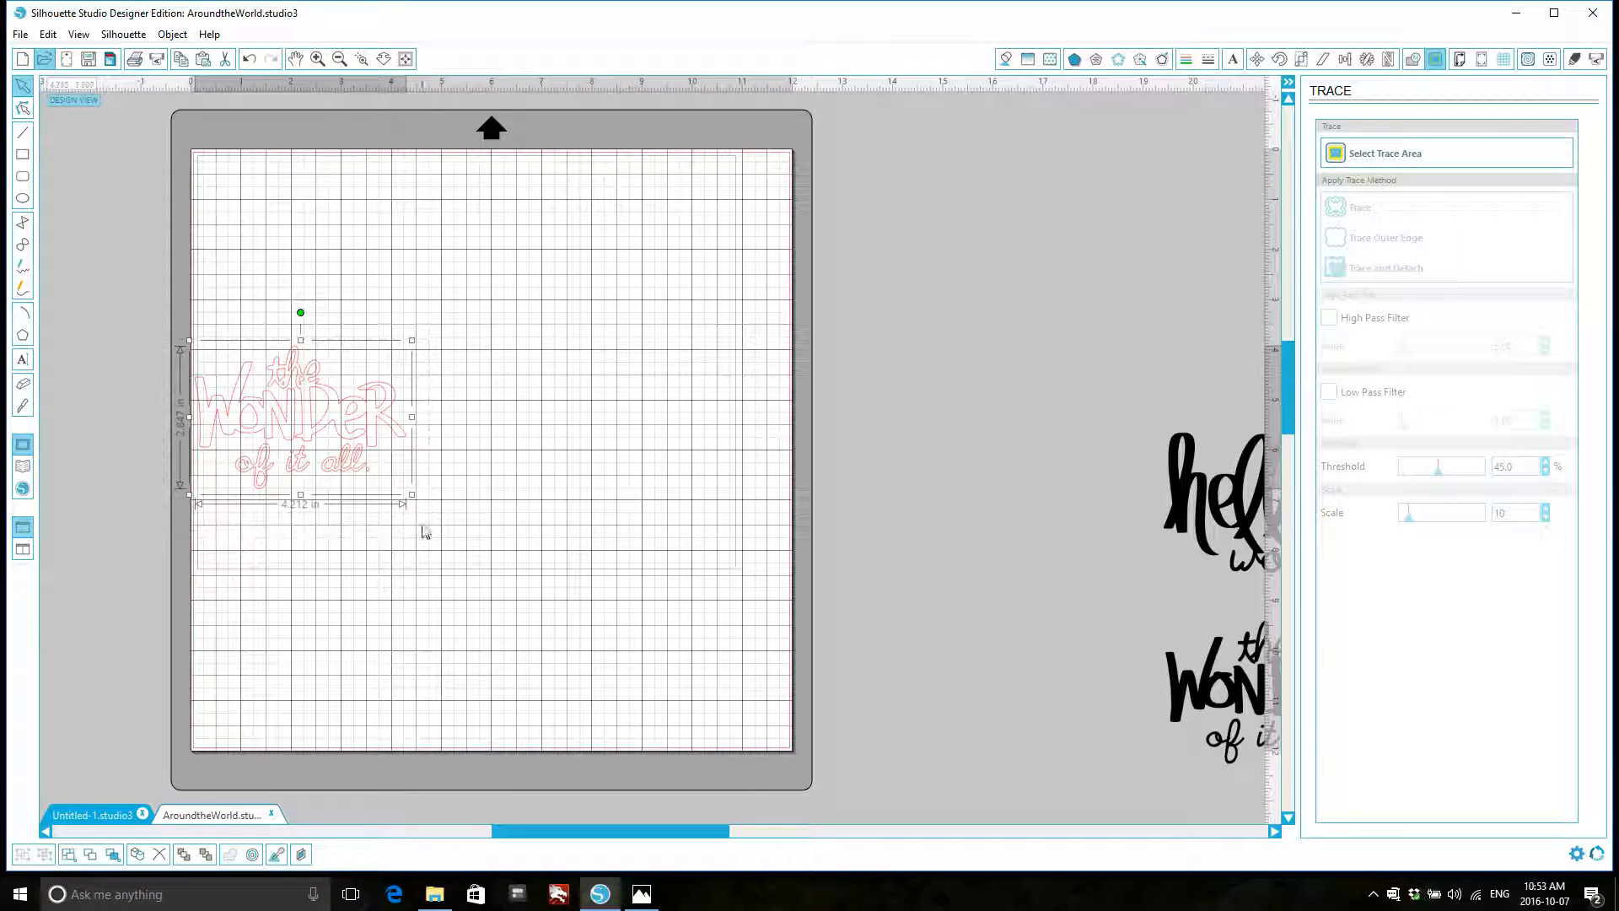
{"action": "mouse_move", "coordinate": [391, 393]}
{"action": "left_mouse_down"}
{"action": "mouse_move", "coordinate": [411, 407]}
{"action": "mouse_move", "coordinate": [525, 367]}
{"action": "left_mouse_up"}
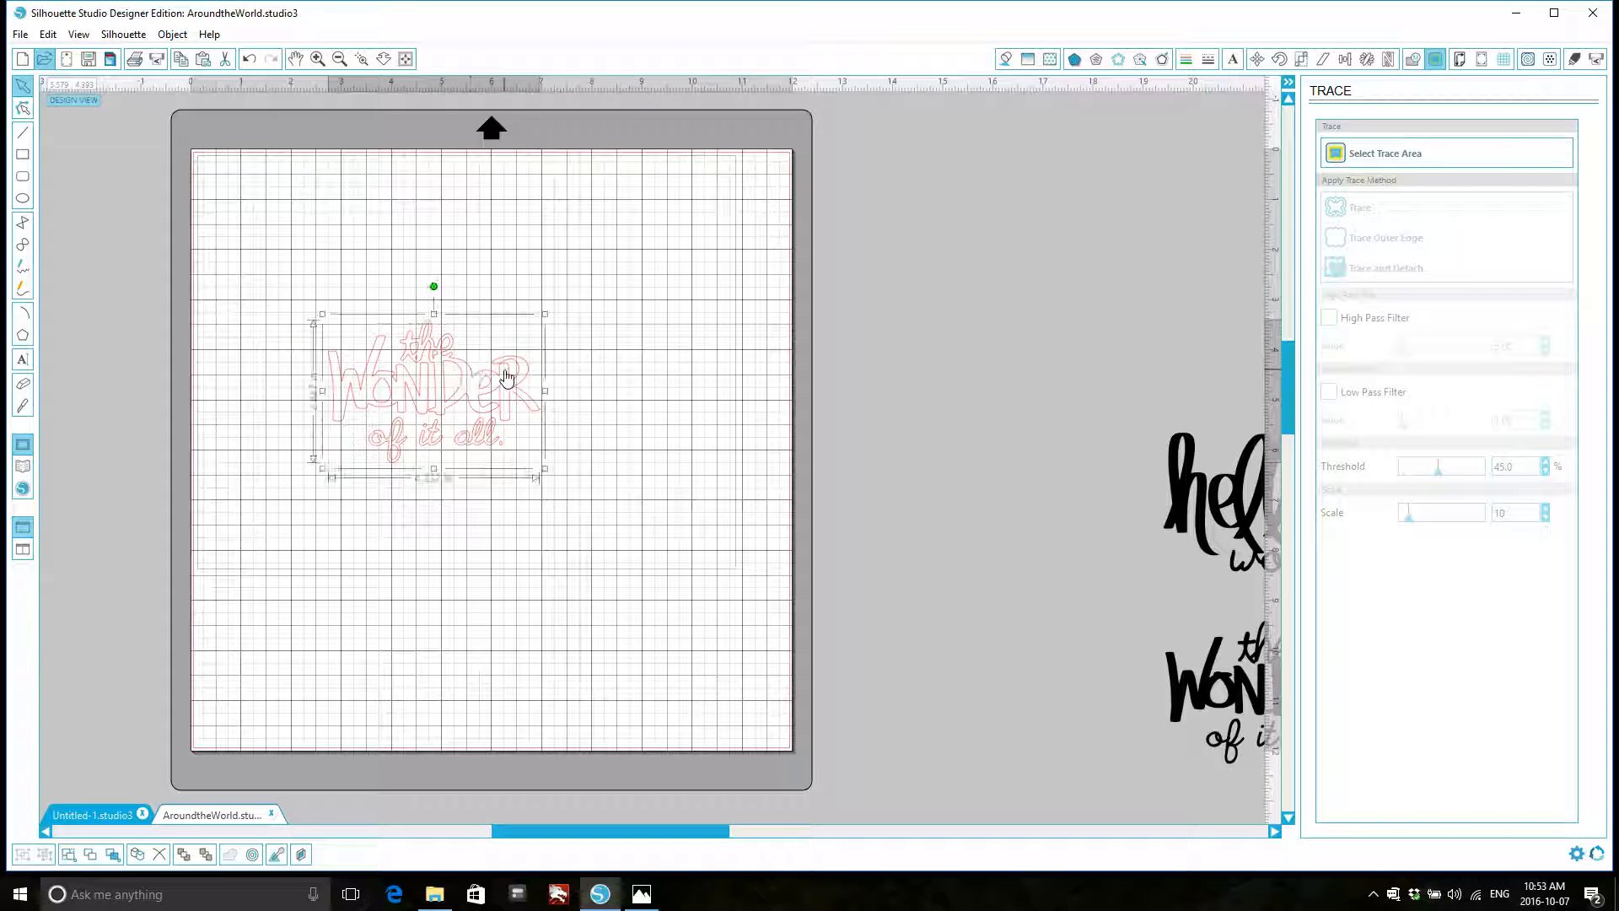
{"action": "left_click_drag", "start_coordinate": [545, 315], "coordinate": [716, 253]}
{"action": "left_click_drag", "start_coordinate": [691, 469], "coordinate": [722, 489]}
{"action": "left_click_drag", "start_coordinate": [560, 381], "coordinate": [525, 379]}
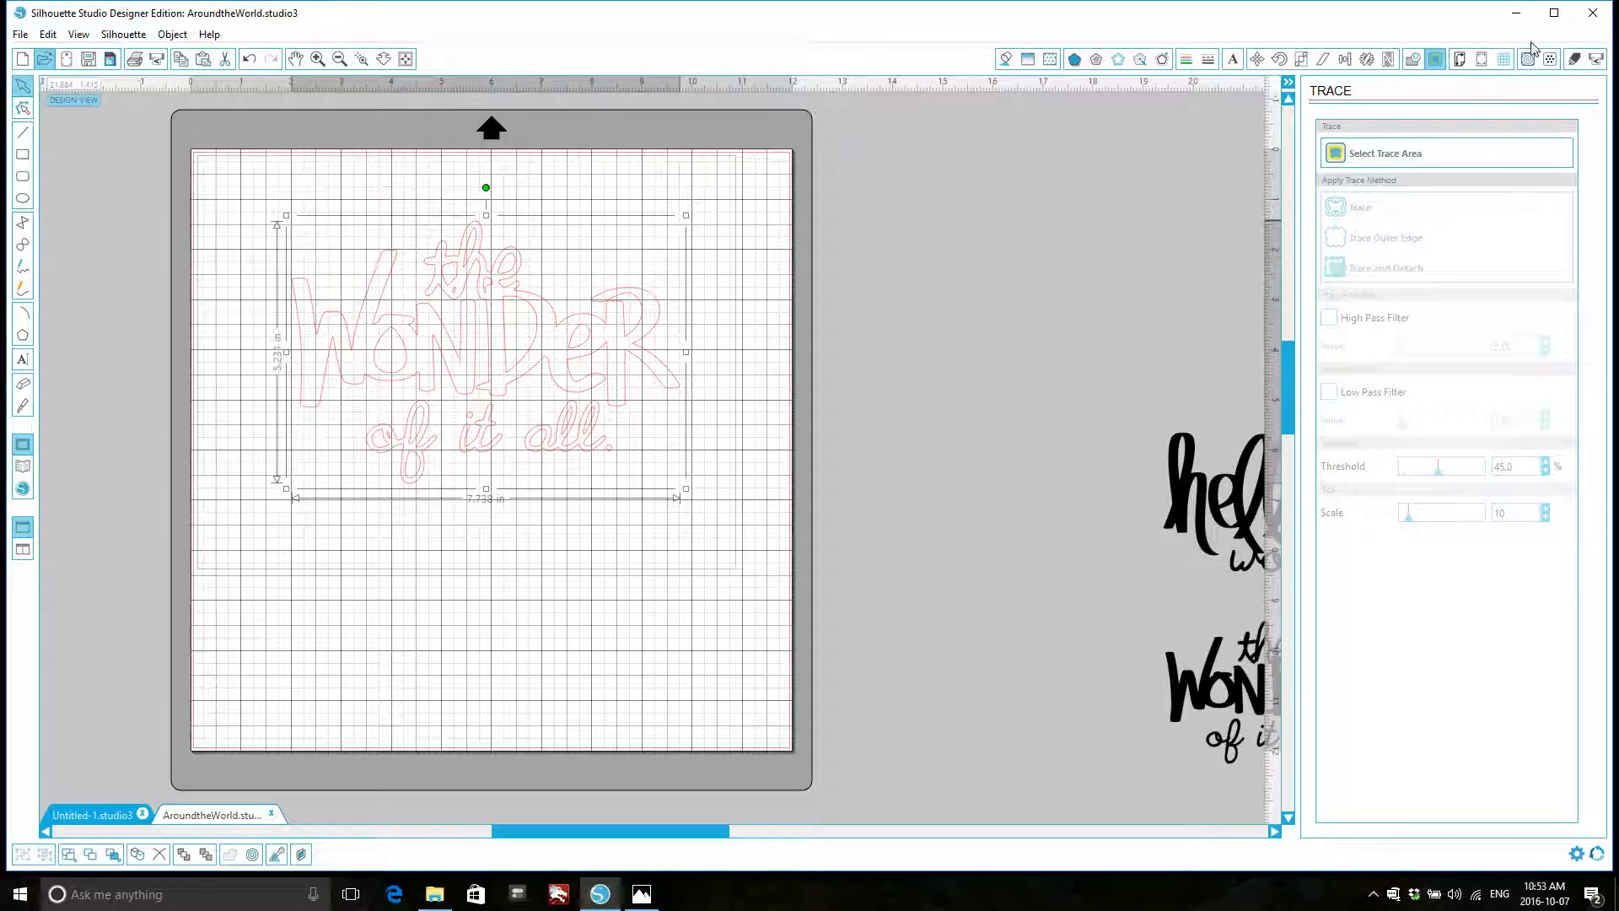
Step: Set the cut settings' material type to Silhouette Sketch Pen for the traced phrase
{"action": "left_click", "coordinate": [1573, 59]}
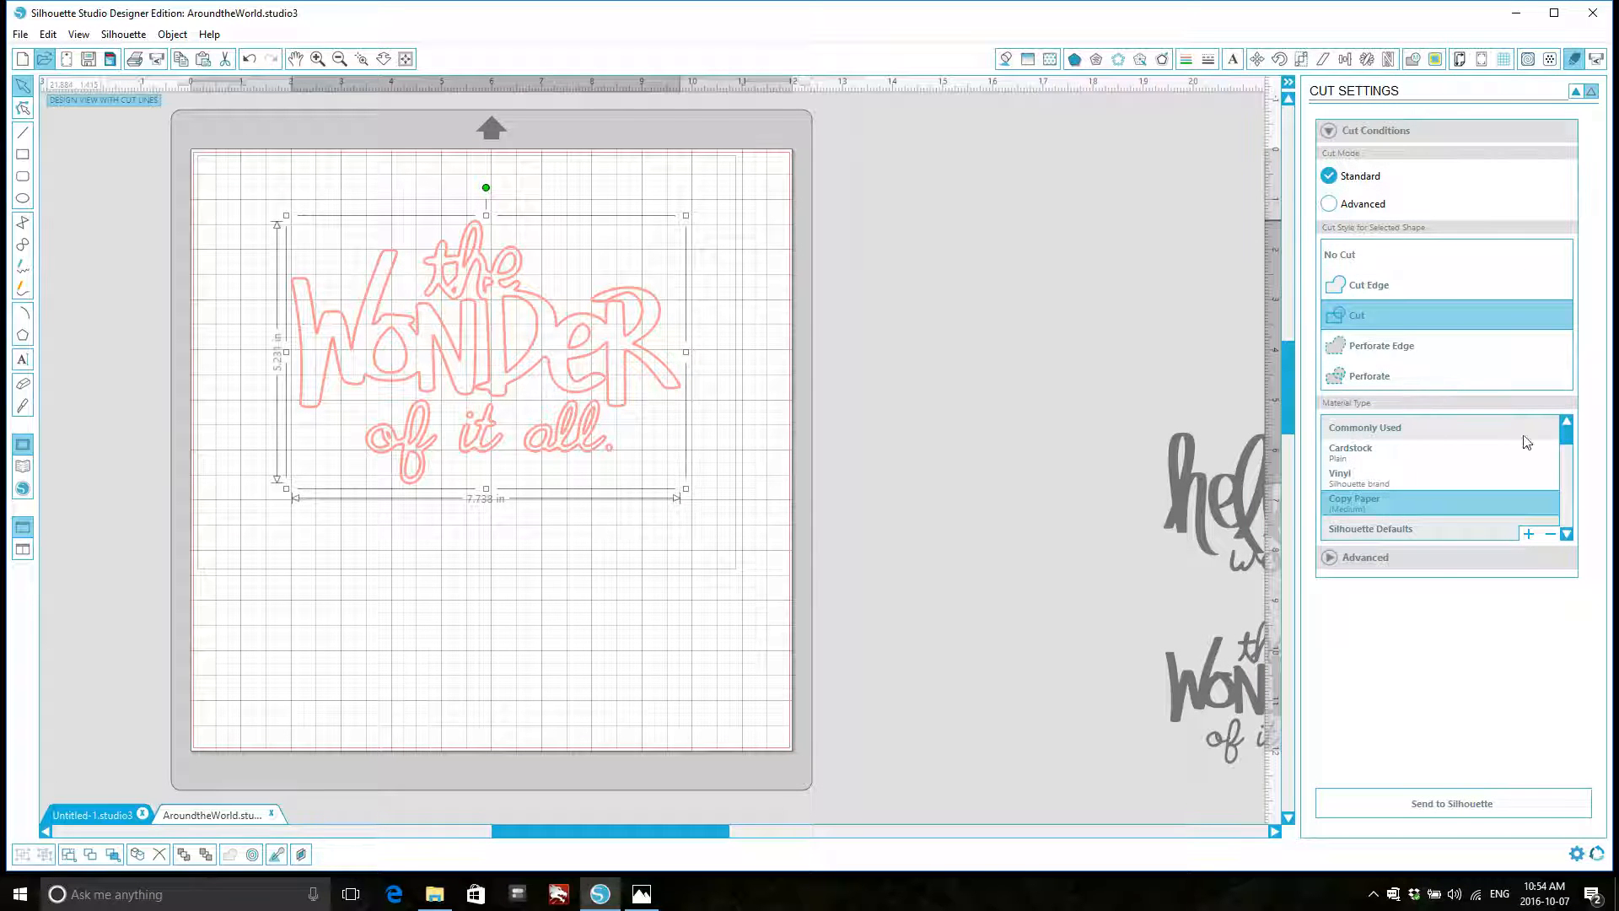
{"action": "left_click_drag", "start_coordinate": [1567, 434], "coordinate": [1576, 511]}
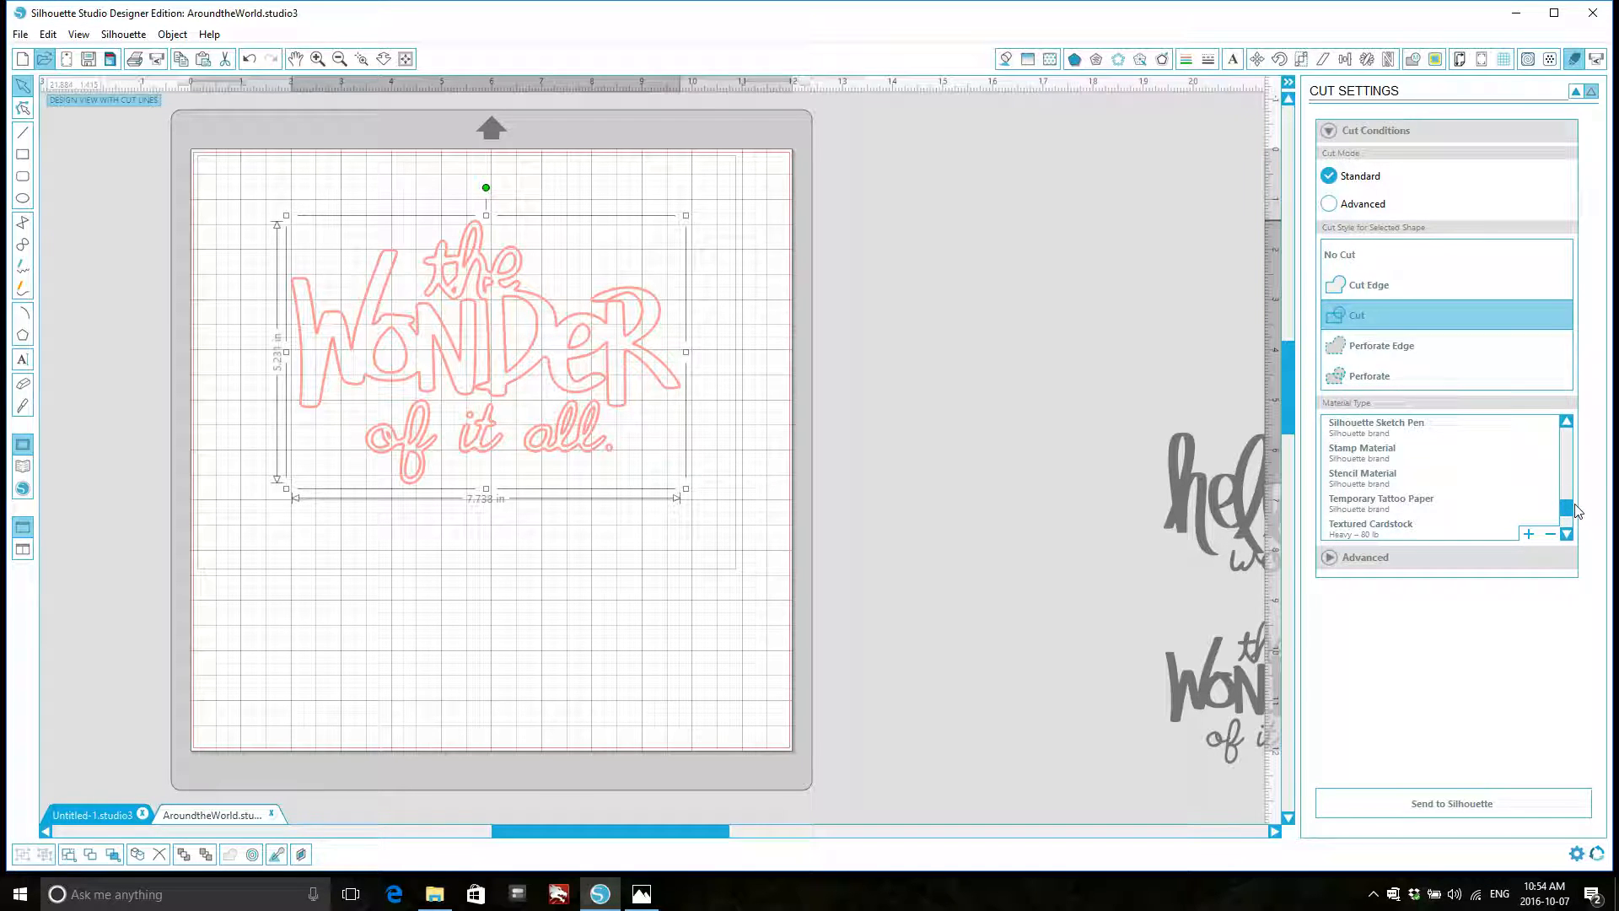
{"action": "left_click", "coordinate": [1401, 438]}
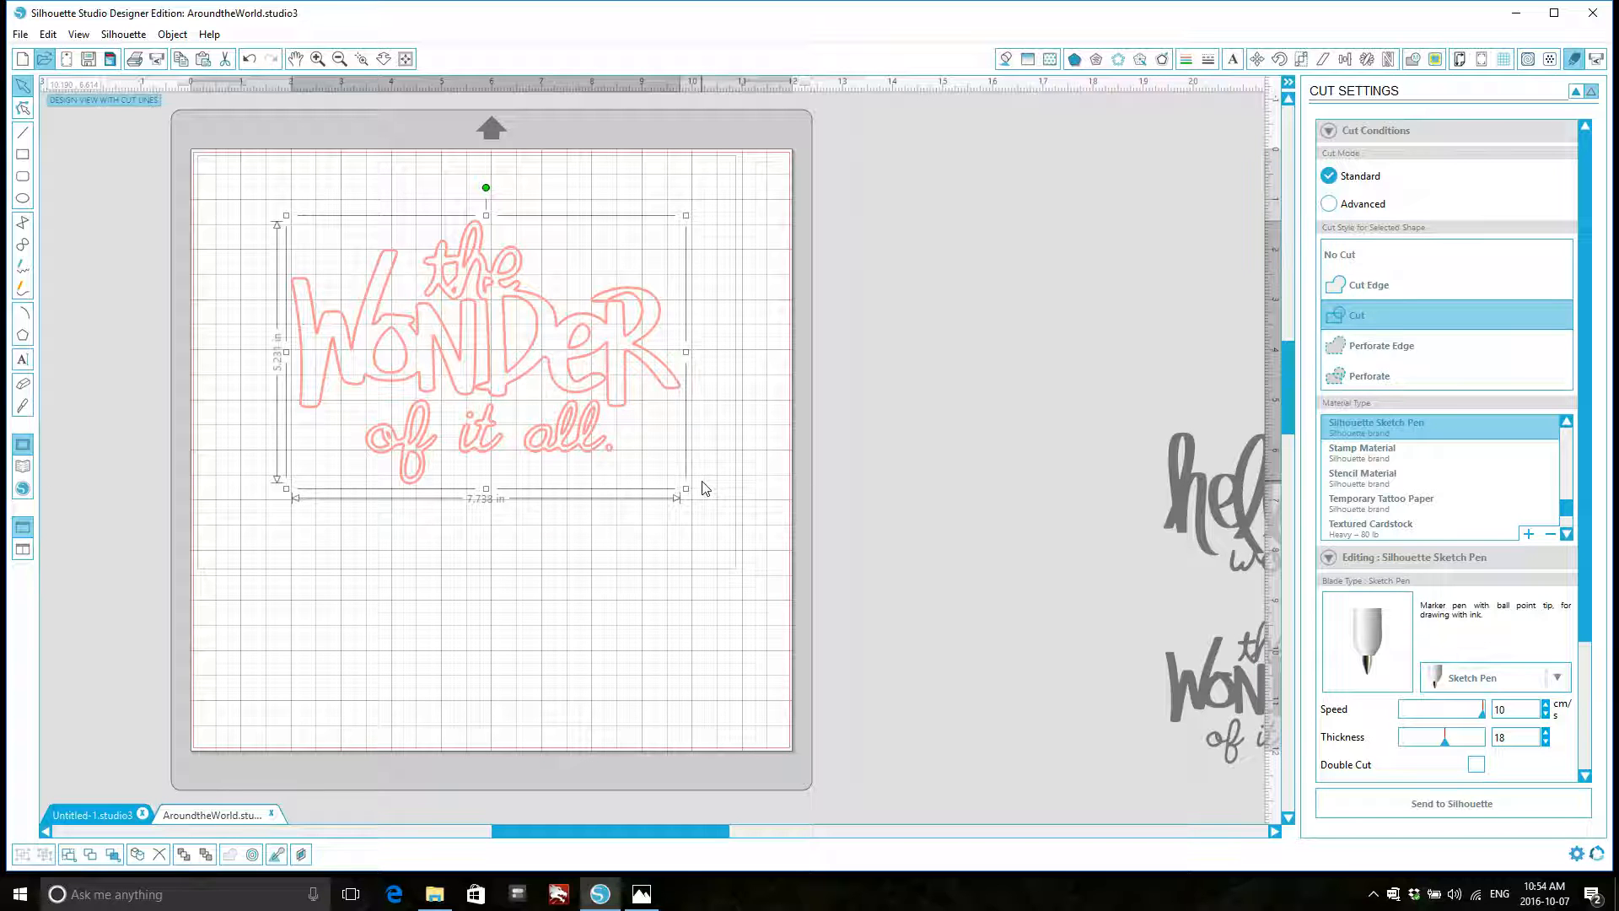
Step: Create an outward offset of about 0.09 in with round corners around the whole traced phrase
{"action": "left_click", "coordinate": [742, 236]}
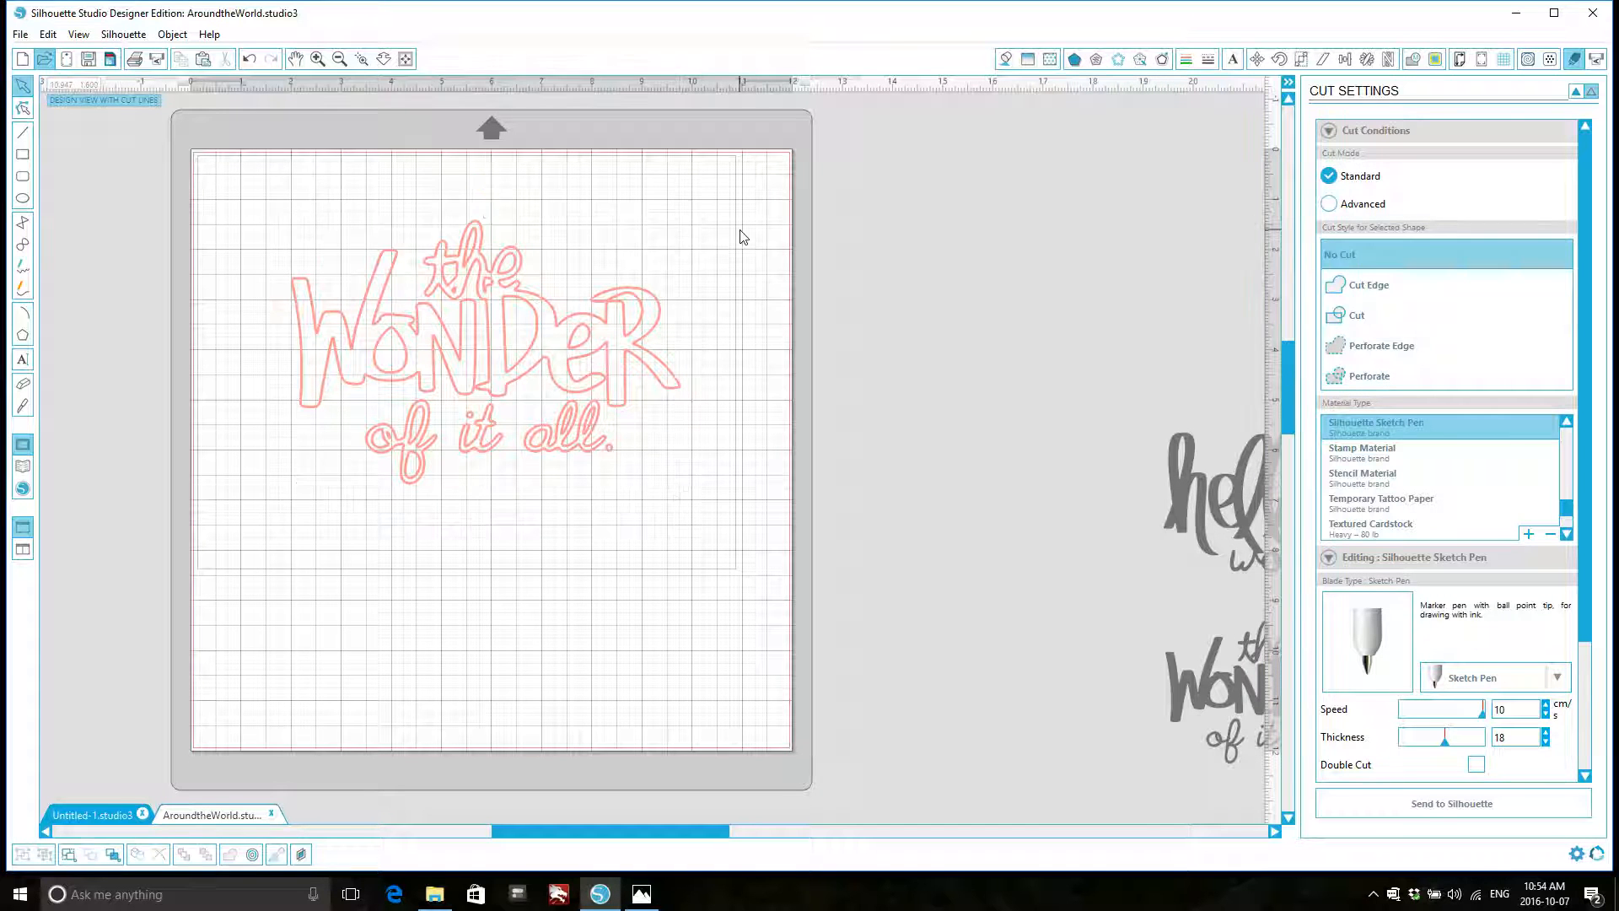
{"action": "left_click_drag", "start_coordinate": [330, 226], "coordinate": [578, 331]}
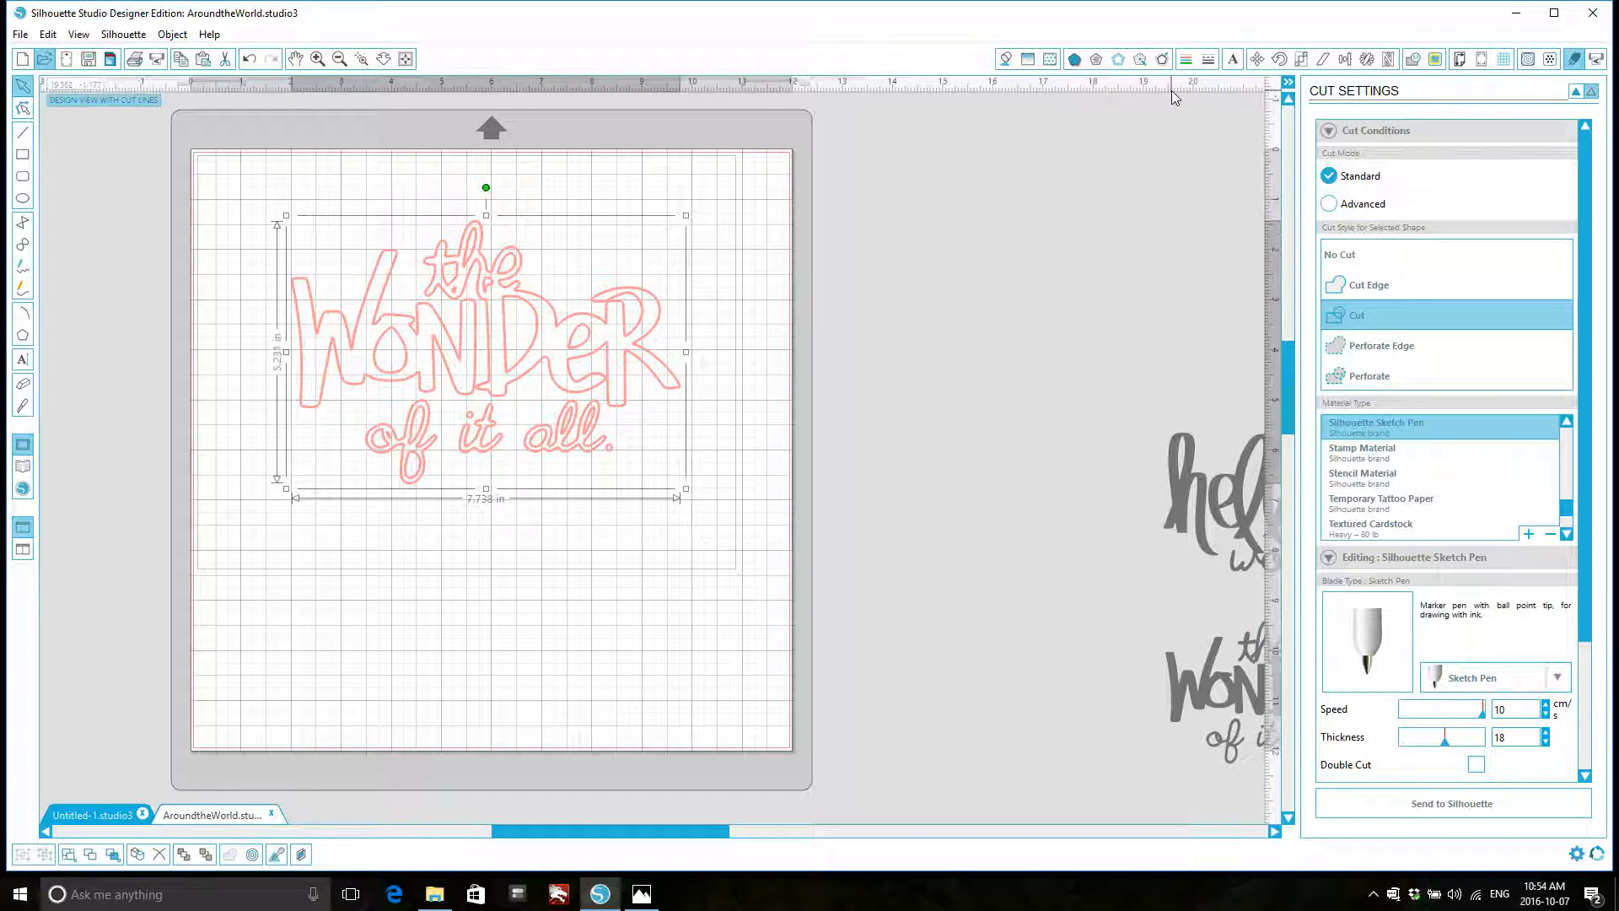
{"action": "left_click", "coordinate": [1161, 56]}
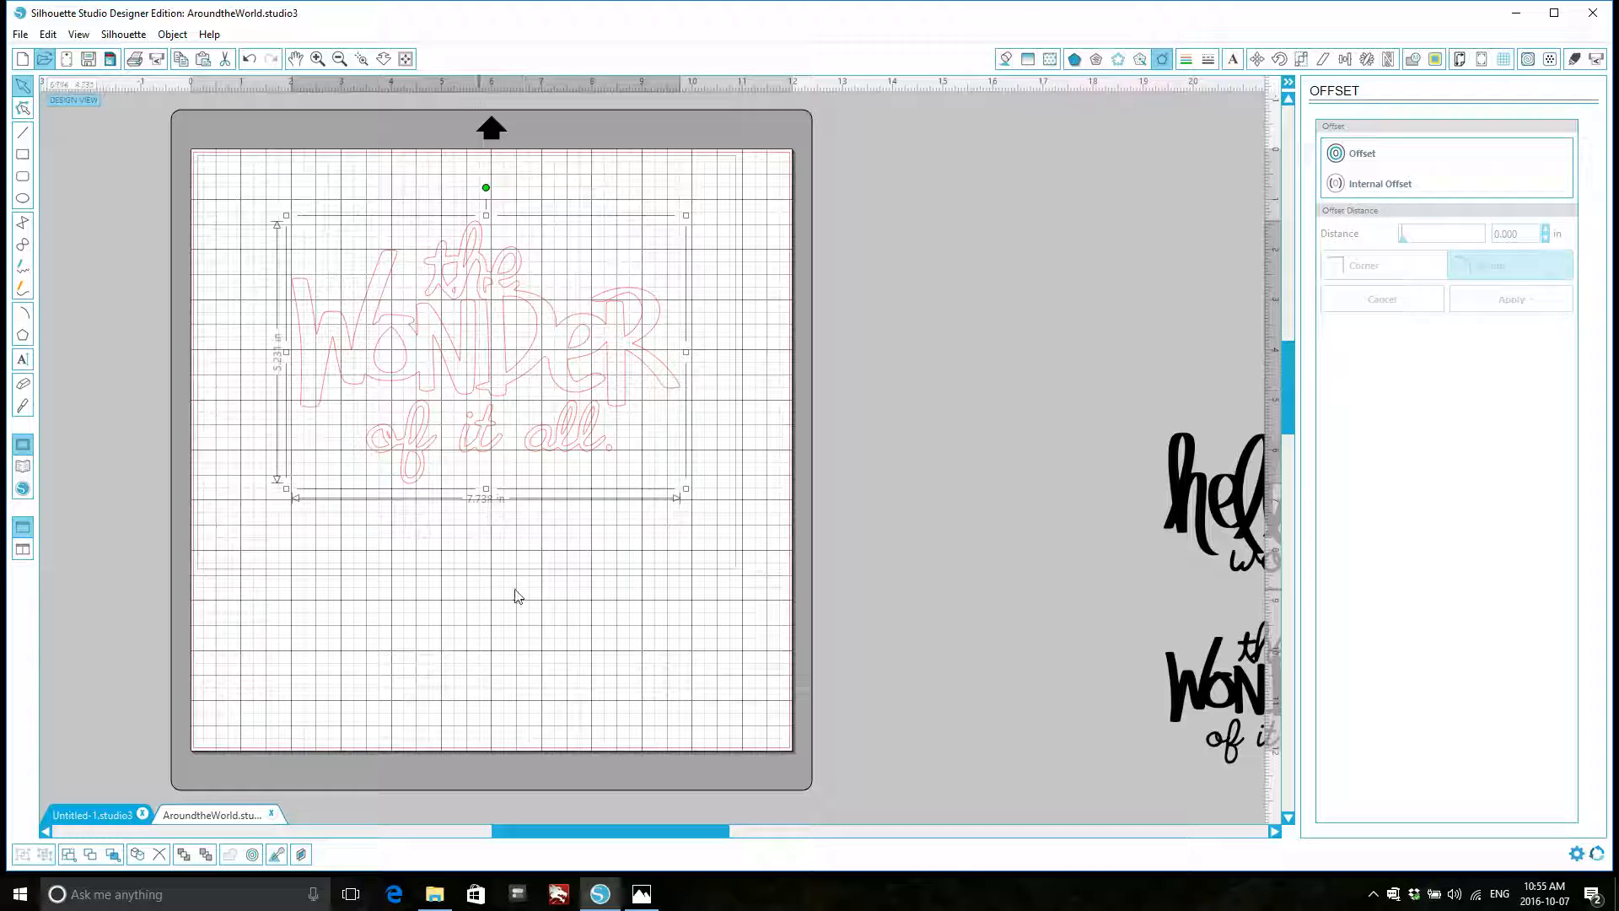
{"action": "right_click", "coordinate": [518, 468]}
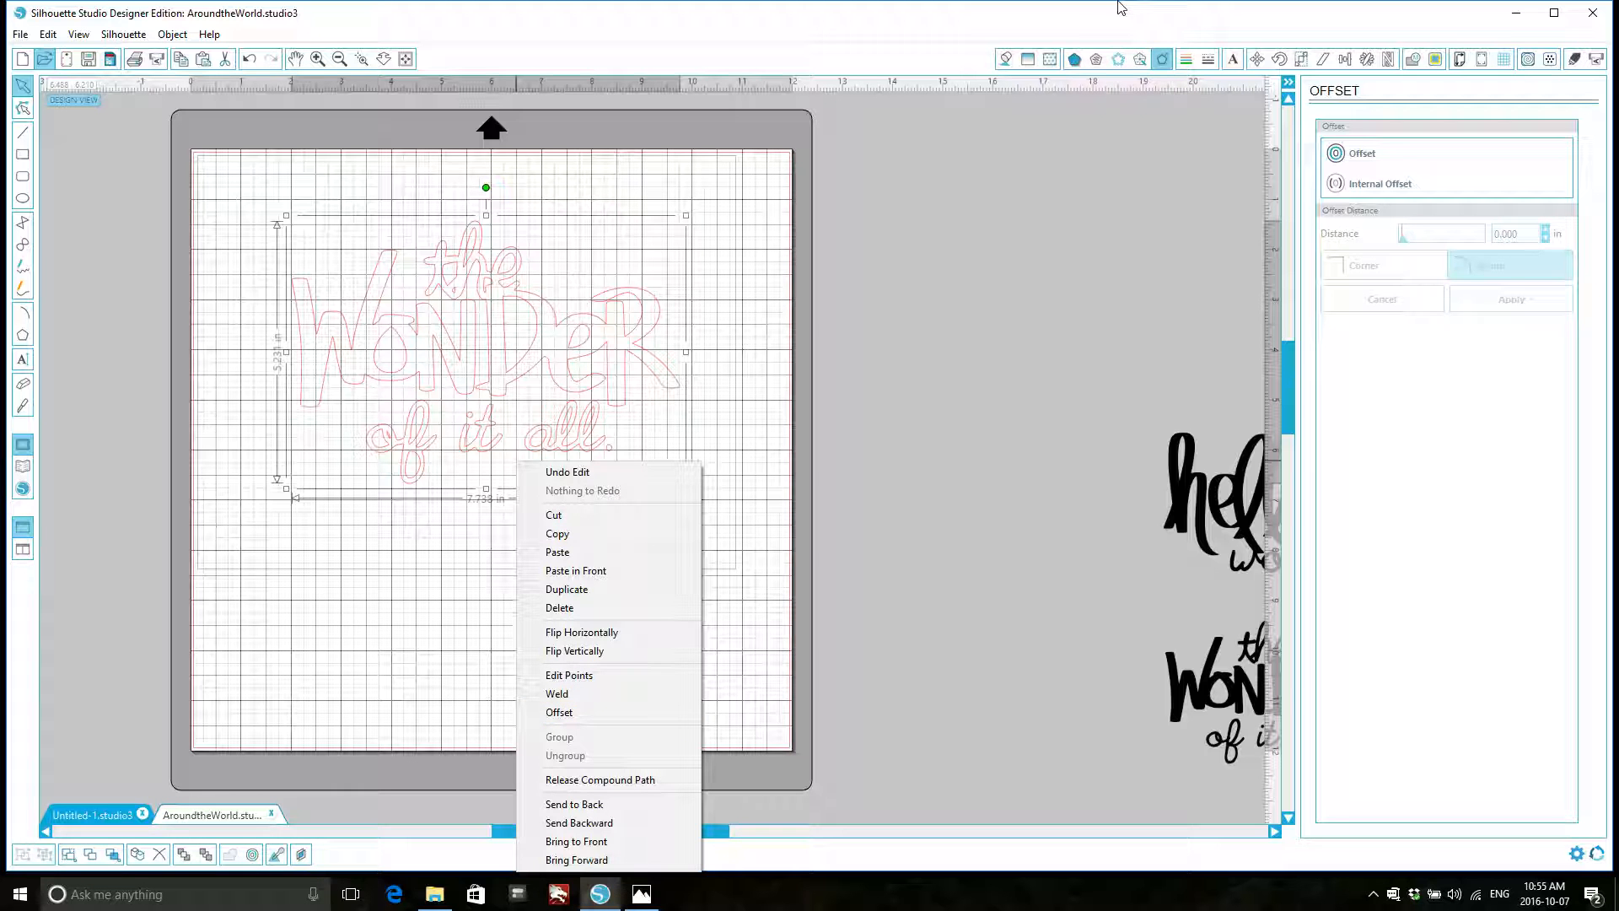
{"action": "left_click", "coordinate": [1339, 156]}
{"action": "left_click", "coordinate": [1339, 155]}
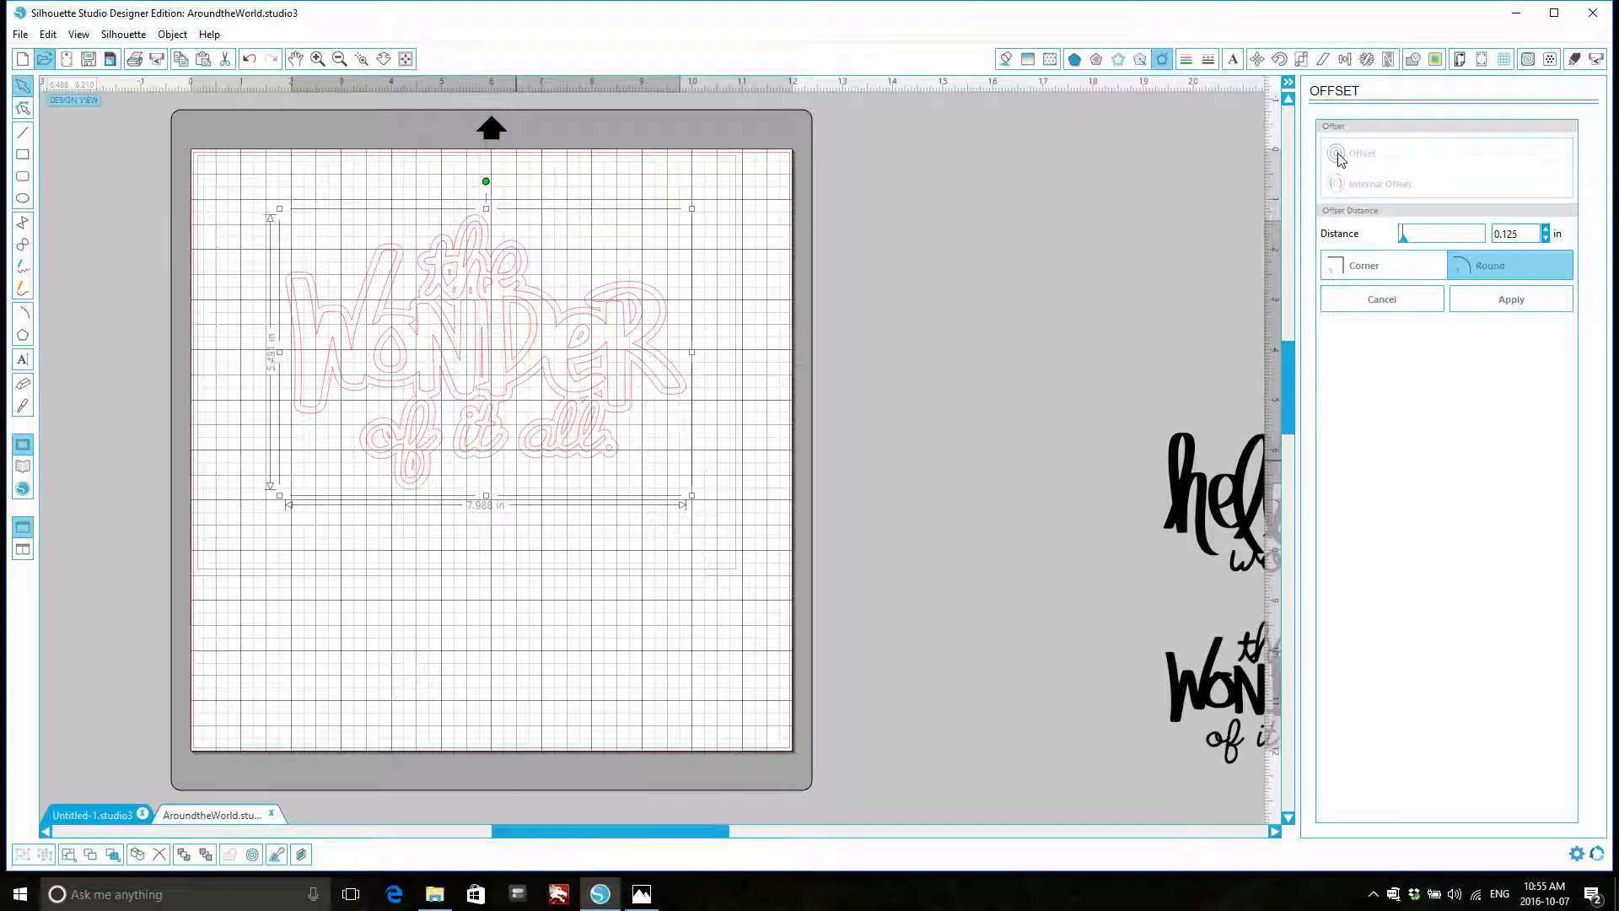
{"action": "left_click", "coordinate": [1545, 238]}
{"action": "left_click", "coordinate": [1545, 239]}
{"action": "left_click", "coordinate": [1545, 238]}
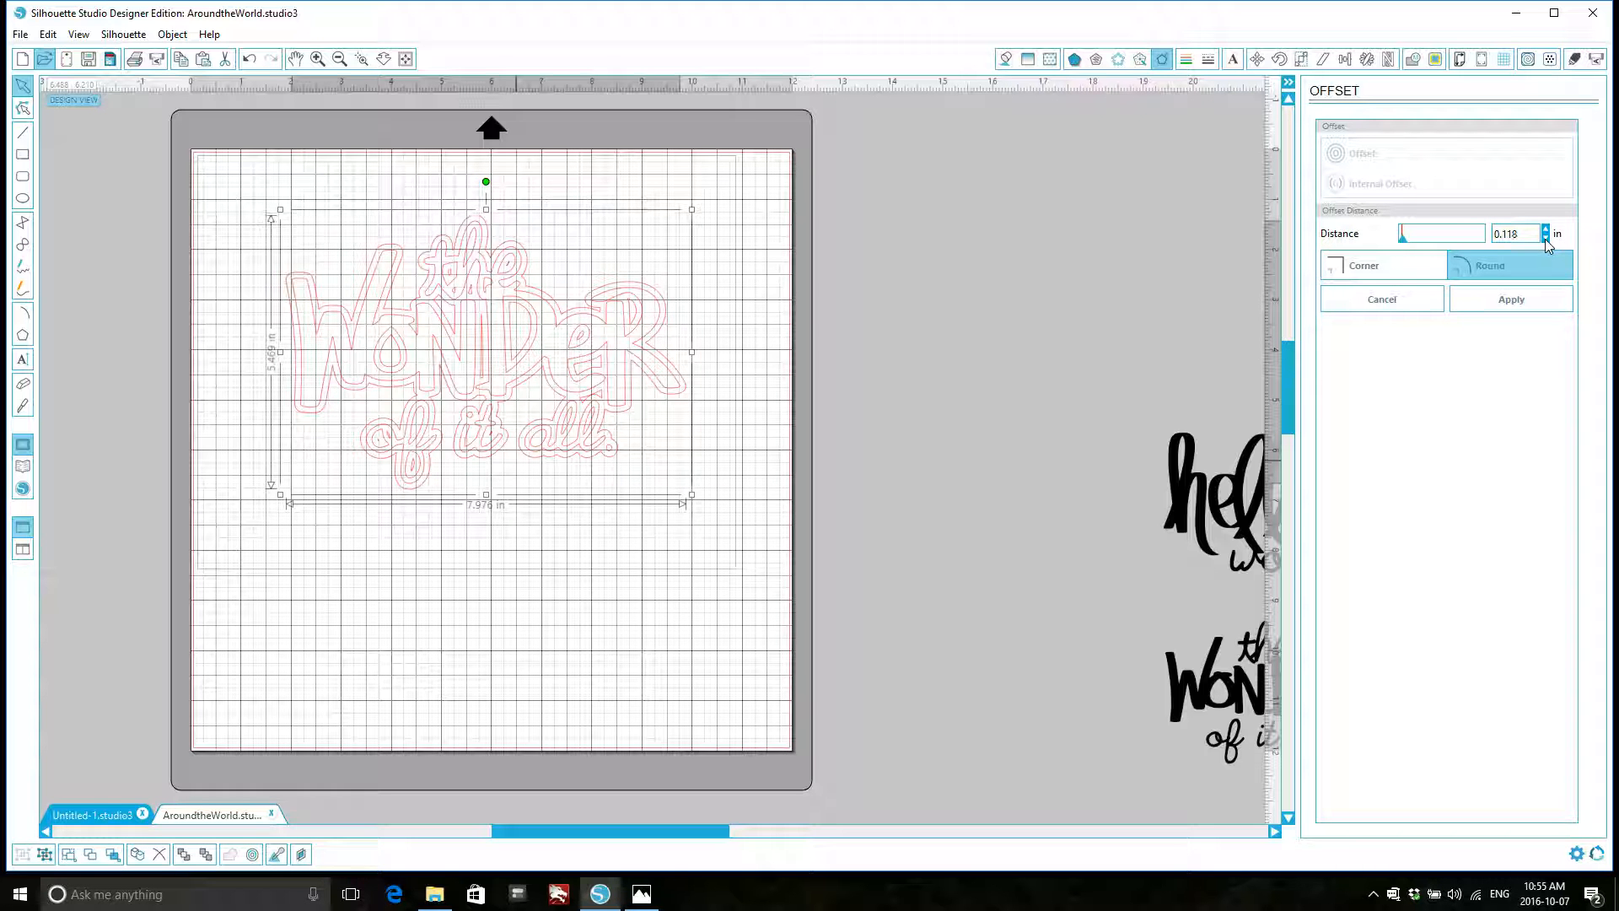
{"action": "left_click", "coordinate": [1545, 238]}
{"action": "left_click", "coordinate": [1545, 238]}
{"action": "left_click", "coordinate": [1546, 239]}
{"action": "left_click", "coordinate": [1545, 239]}
{"action": "left_click", "coordinate": [1545, 239]}
{"action": "left_click", "coordinate": [1545, 239]}
{"action": "left_click", "coordinate": [1545, 238]}
{"action": "left_click", "coordinate": [1546, 239]}
{"action": "left_click", "coordinate": [1546, 239]}
{"action": "left_click", "coordinate": [1545, 239]}
{"action": "left_click", "coordinate": [1545, 238]}
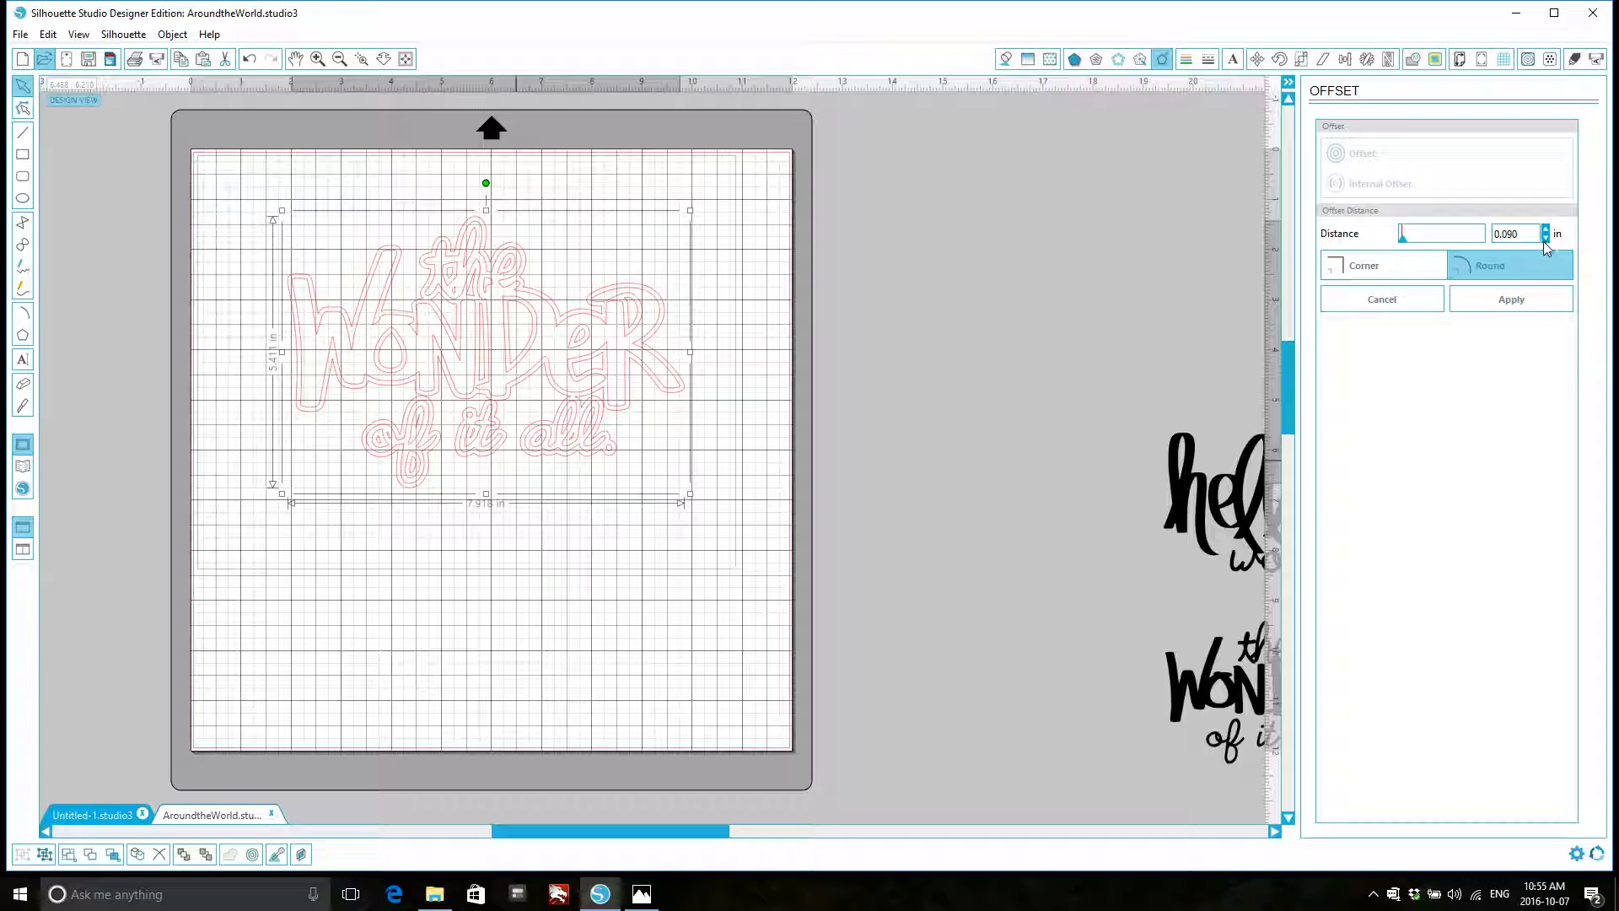
{"action": "left_click", "coordinate": [1513, 299]}
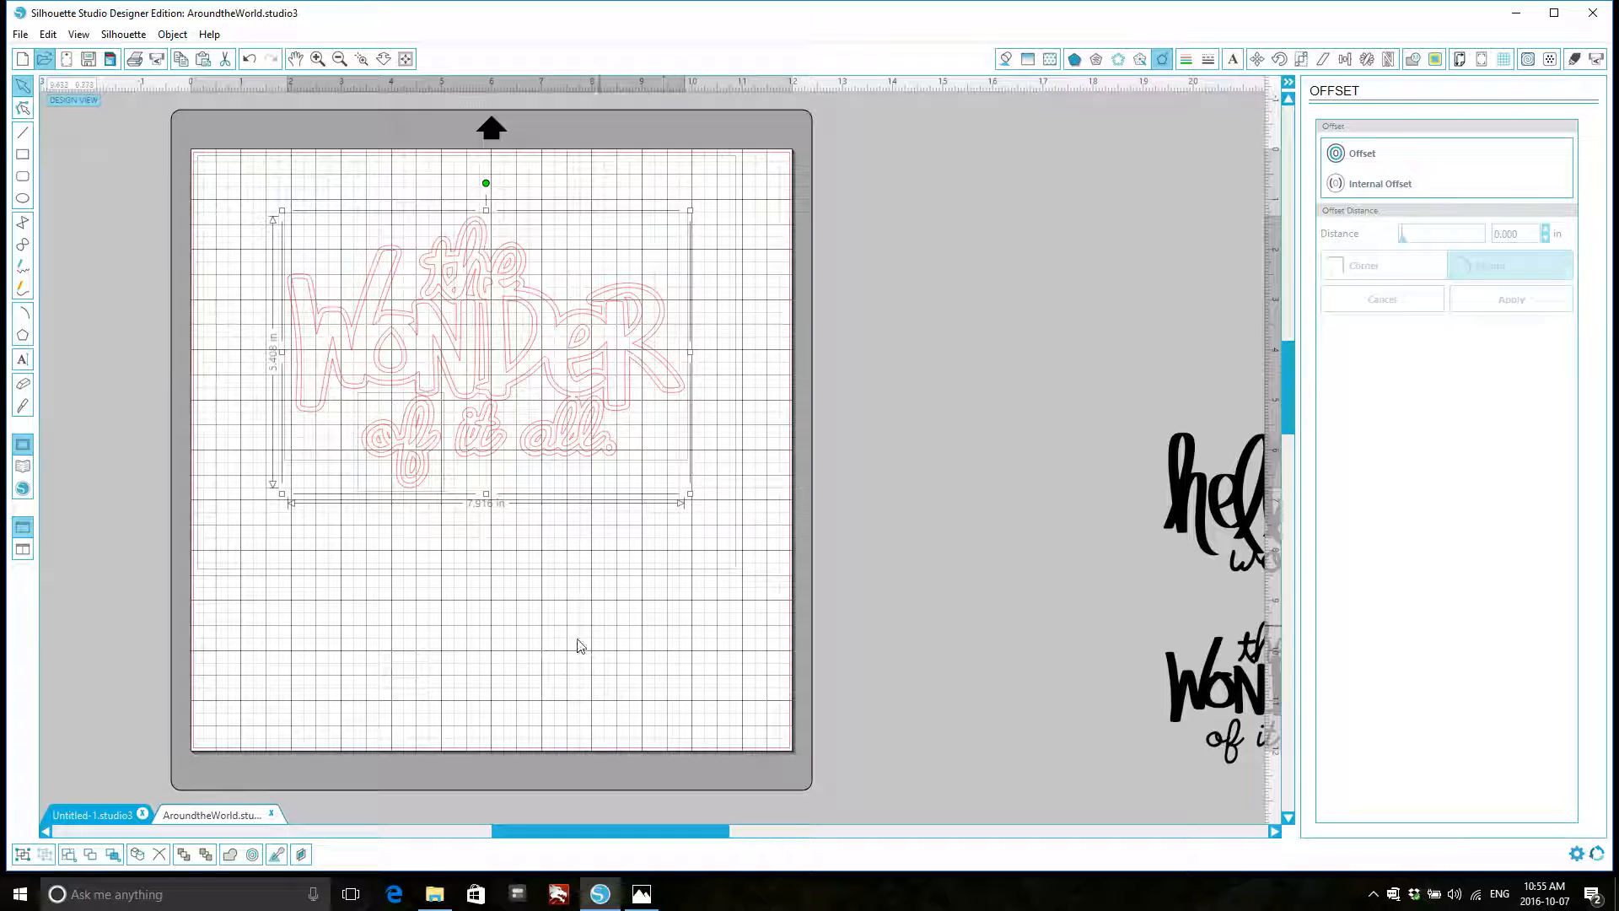
Step: Move the inner traced phrase off the mat, keeping only the offset outline on it
{"action": "left_click", "coordinate": [637, 612]}
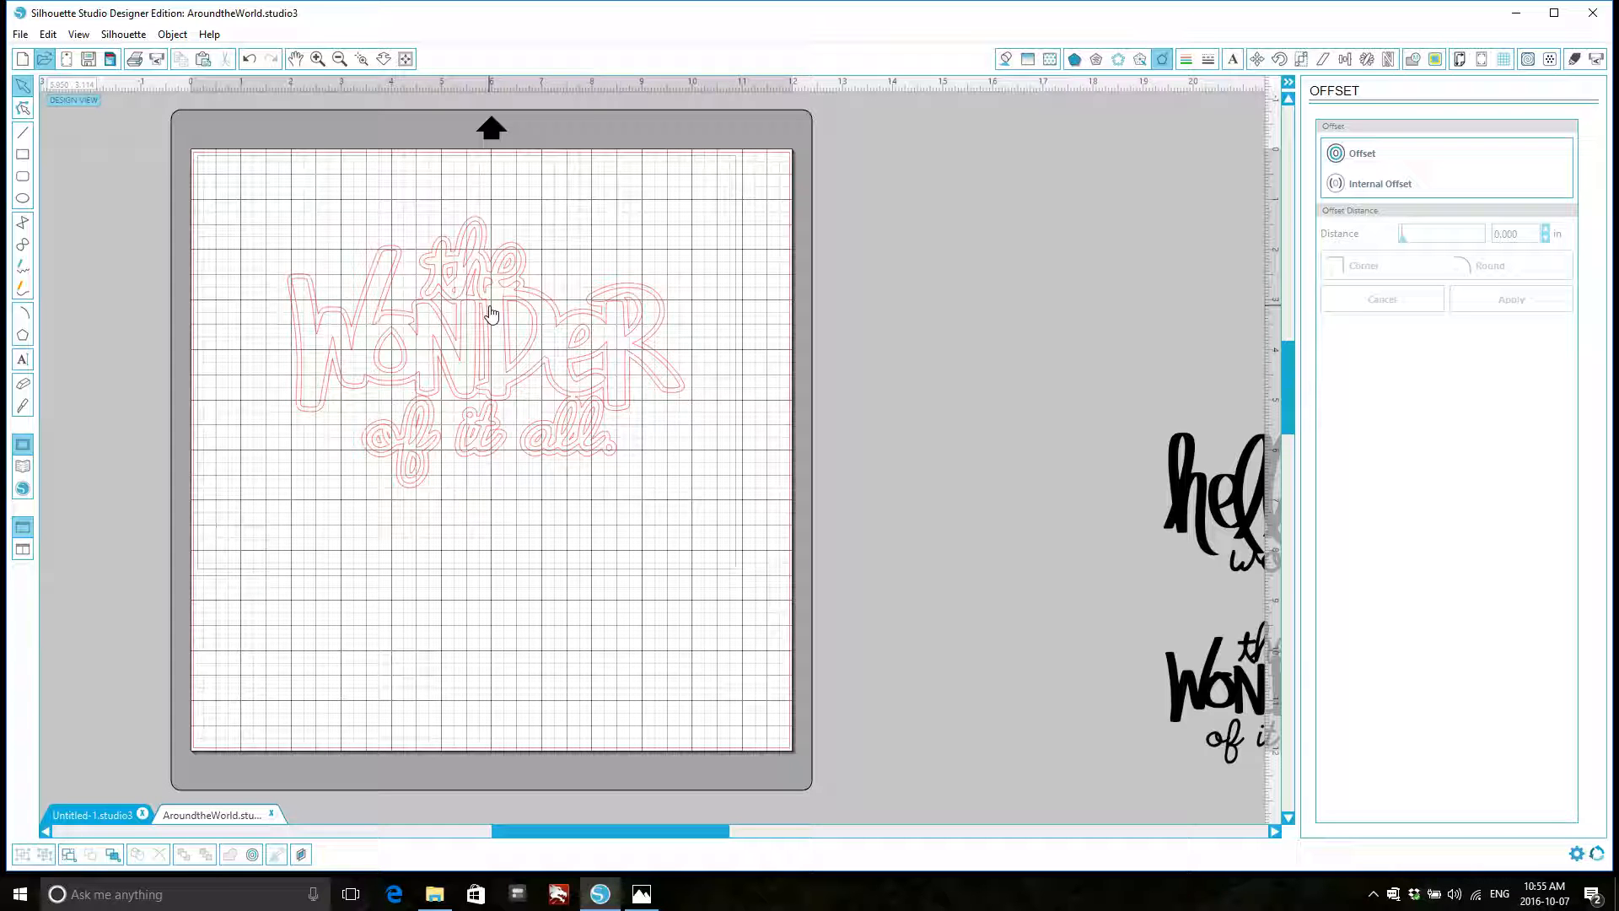
{"action": "left_click", "coordinate": [475, 242]}
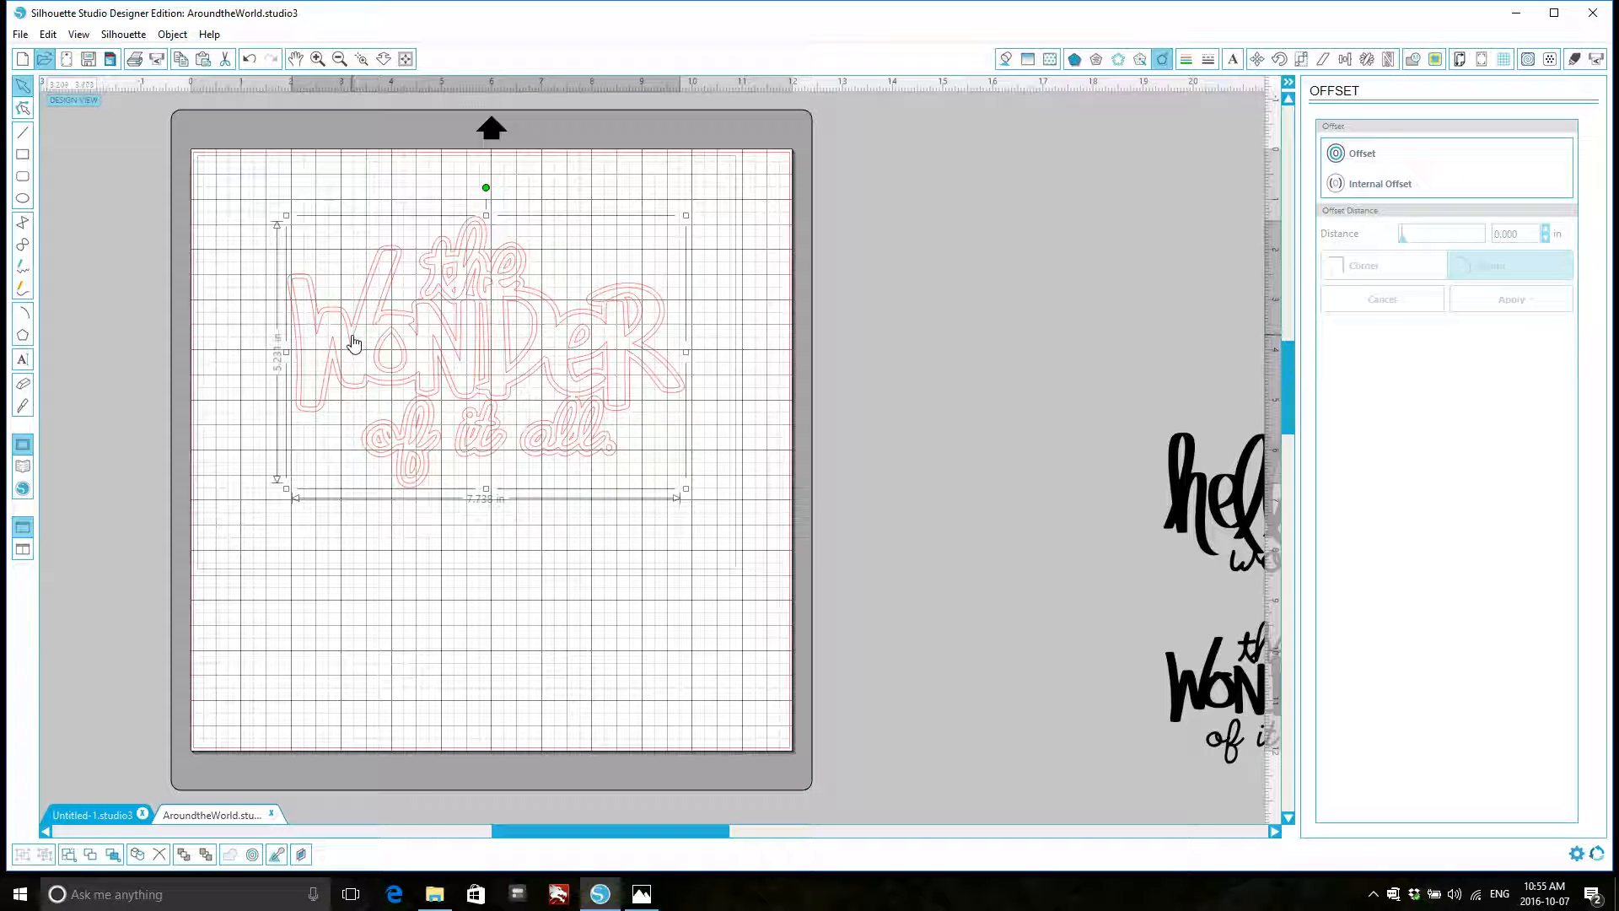
{"action": "left_click_drag", "start_coordinate": [352, 344], "coordinate": [959, 347]}
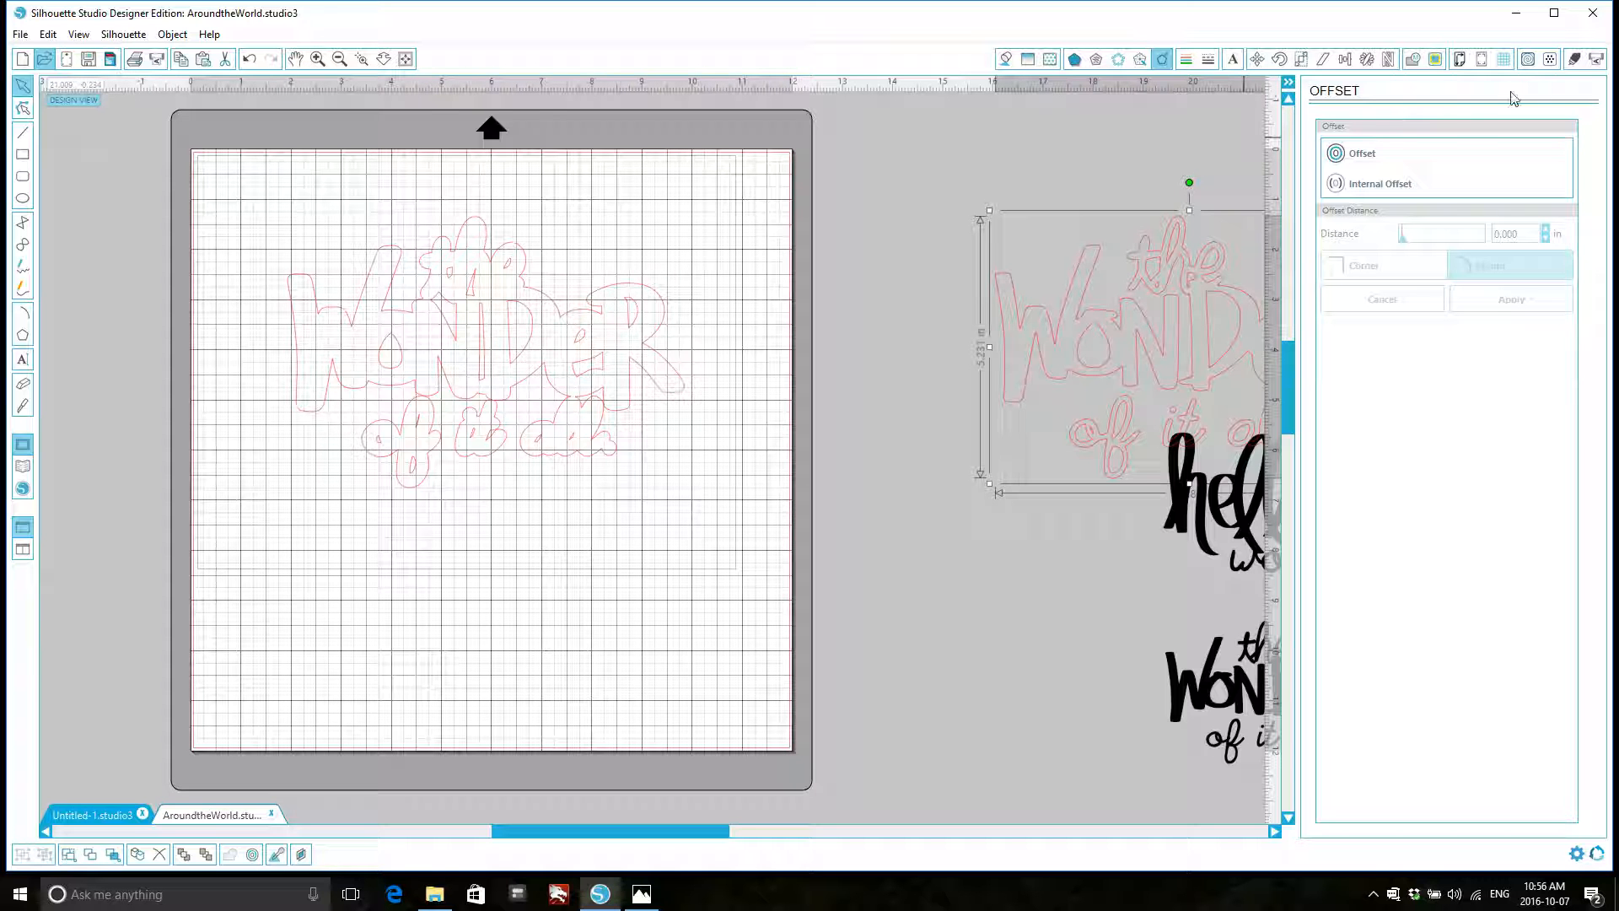
Step: Set the moved phrase's cut style to Cut Edge and the material type to Cardstock
{"action": "left_click", "coordinate": [1573, 59]}
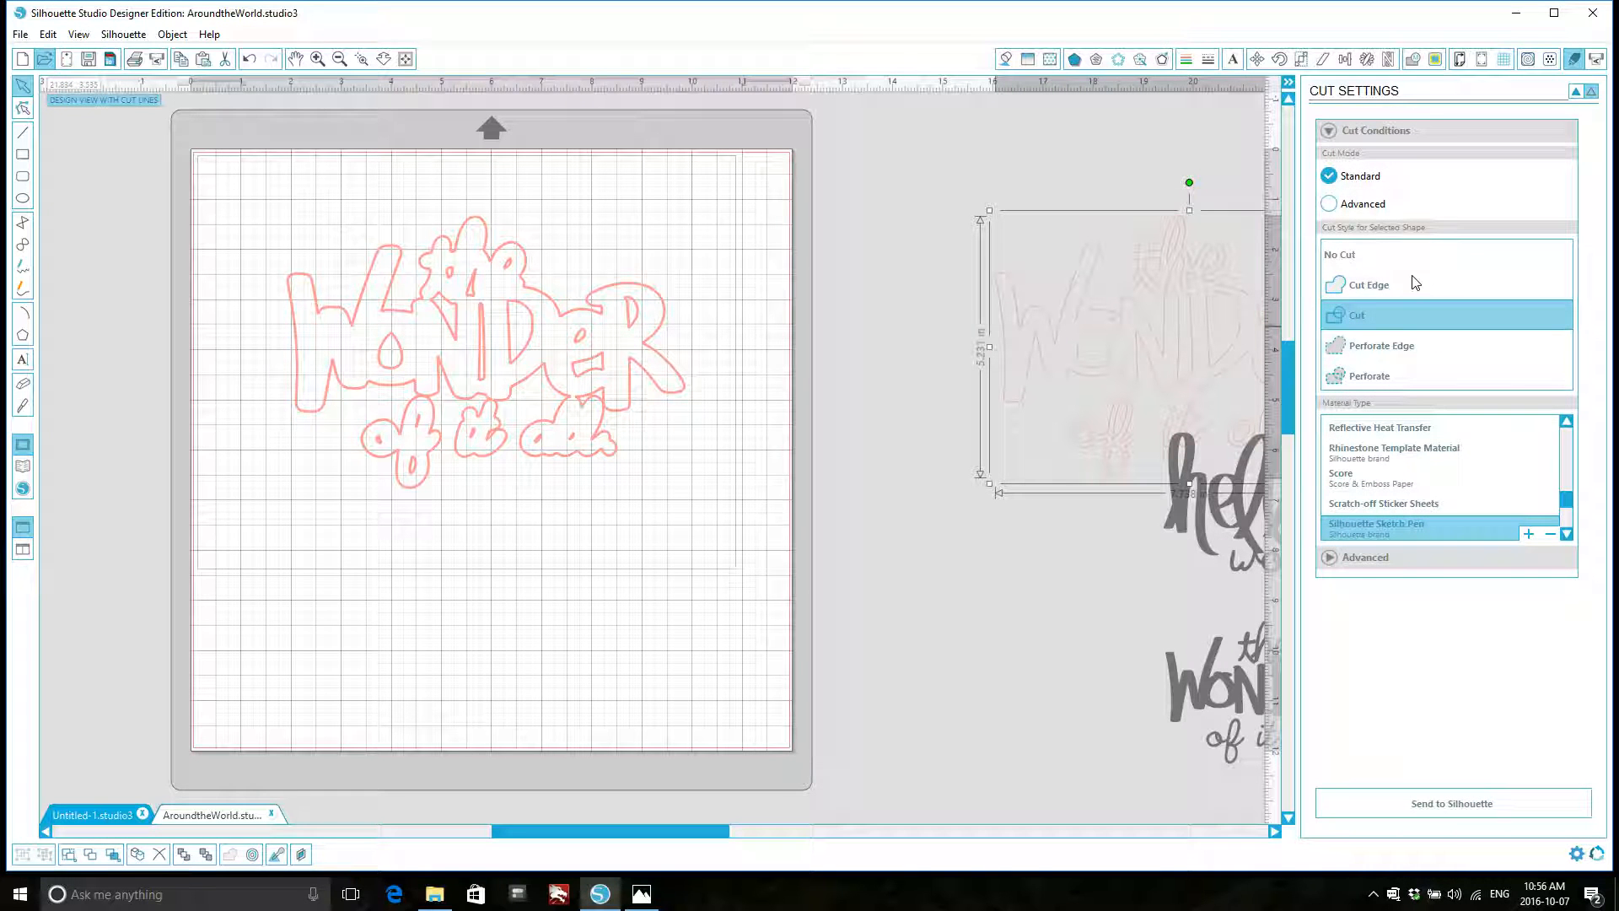
{"action": "left_click", "coordinate": [1379, 287]}
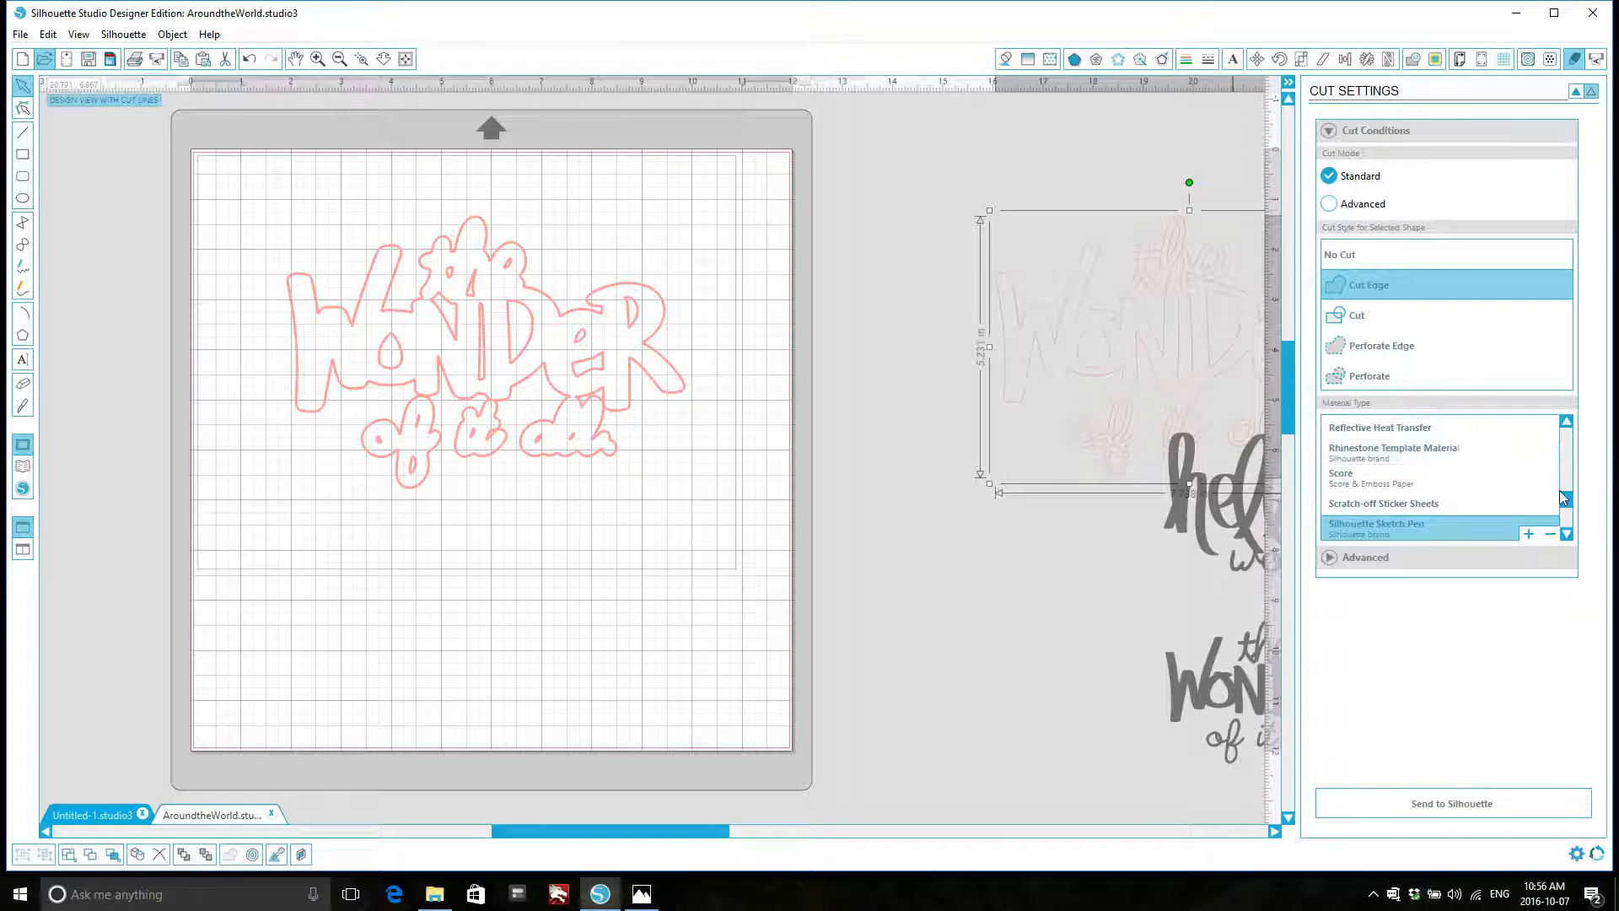
{"action": "left_click_drag", "start_coordinate": [1566, 499], "coordinate": [1566, 437]}
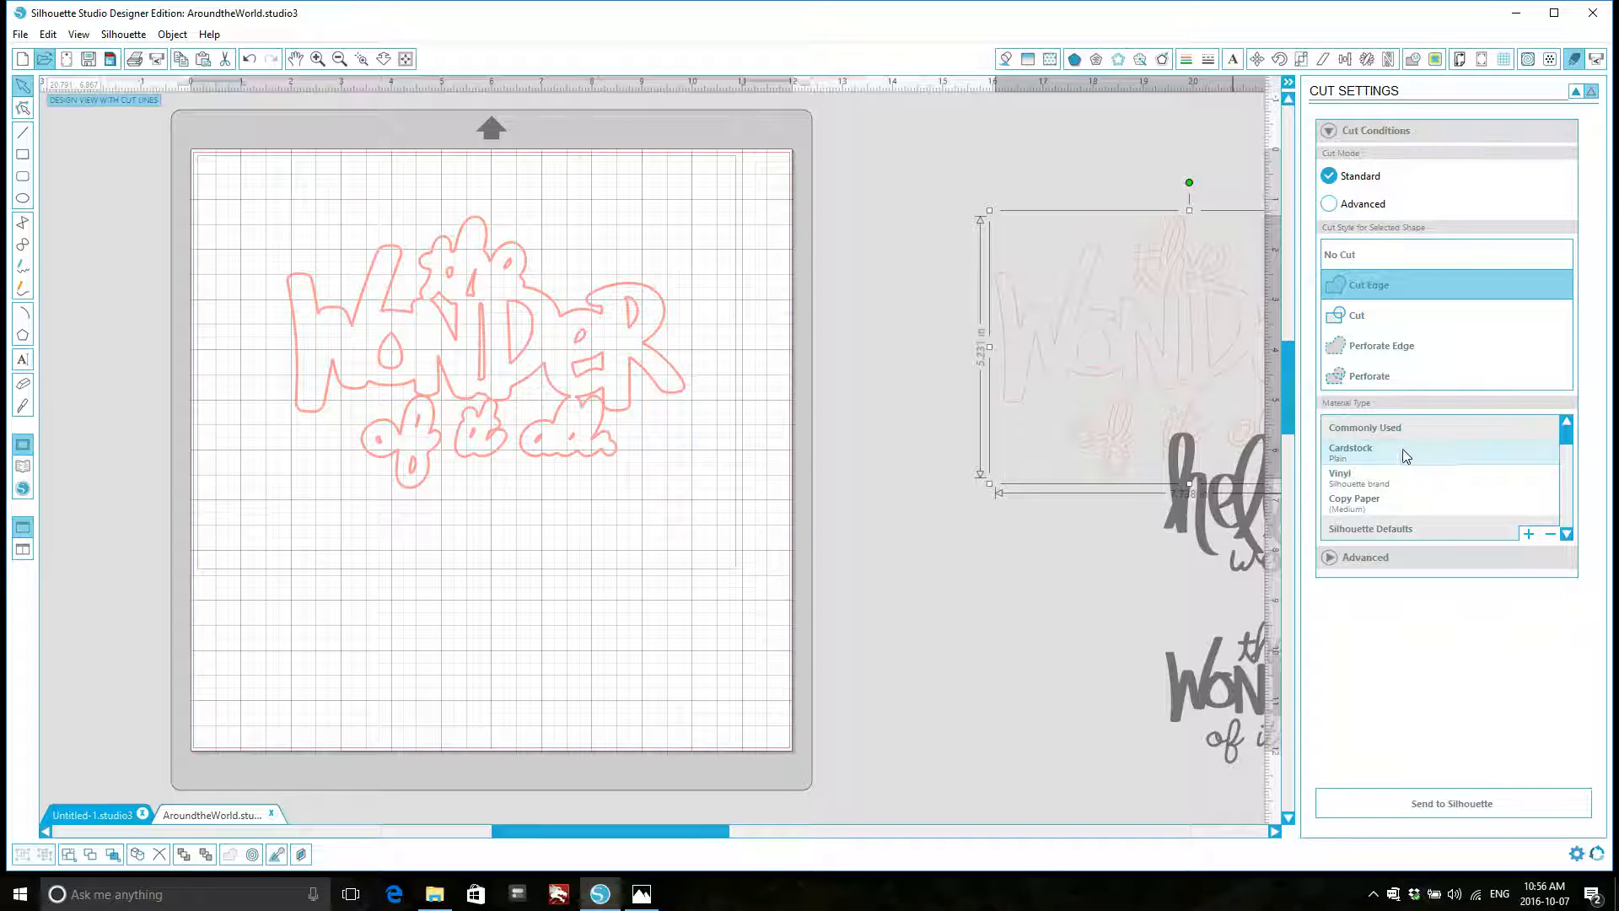
{"action": "left_click", "coordinate": [1404, 452]}
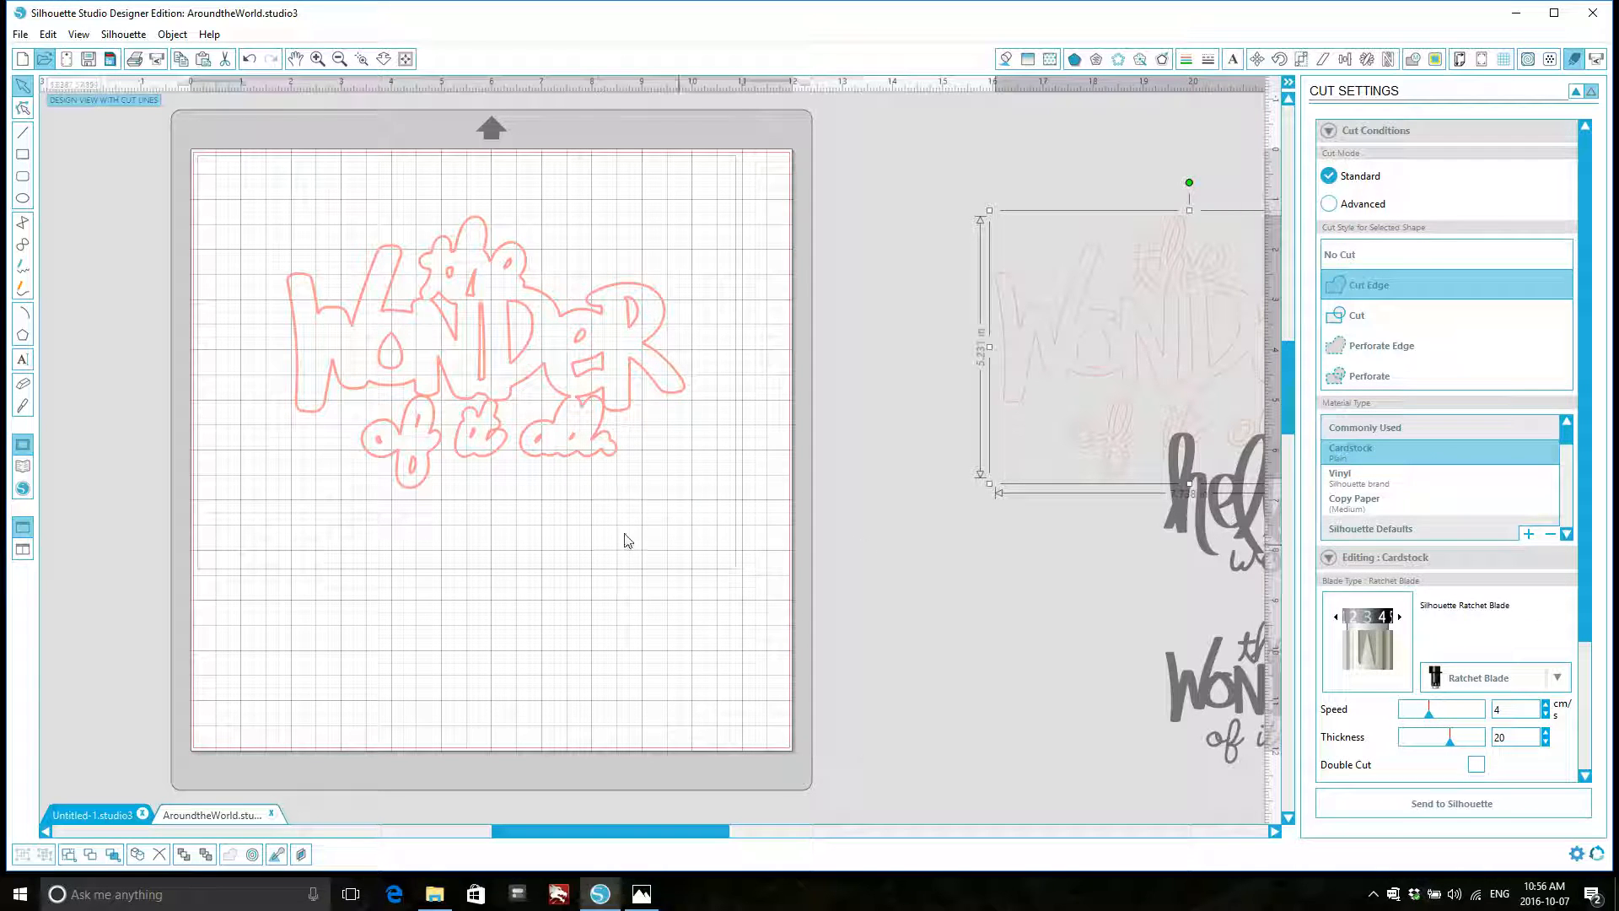
Step: Assign the Cut Edge style to all offset outlines on the mat and enable Double Cut for the cardstock
{"action": "left_click", "coordinate": [432, 381]}
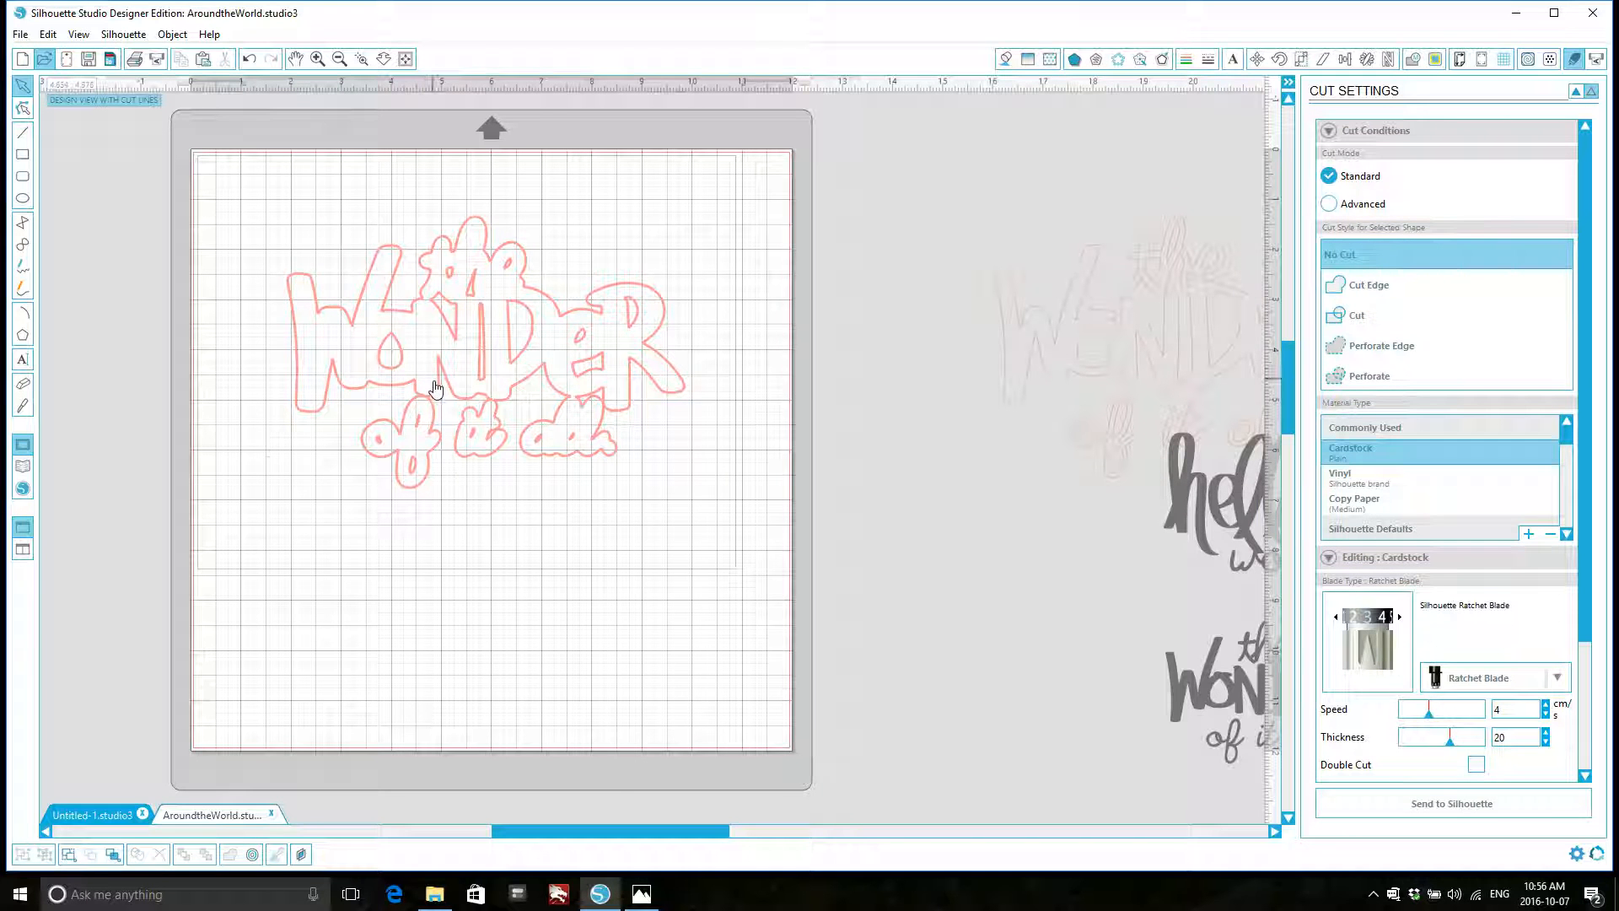
{"action": "right_click", "coordinate": [433, 382]}
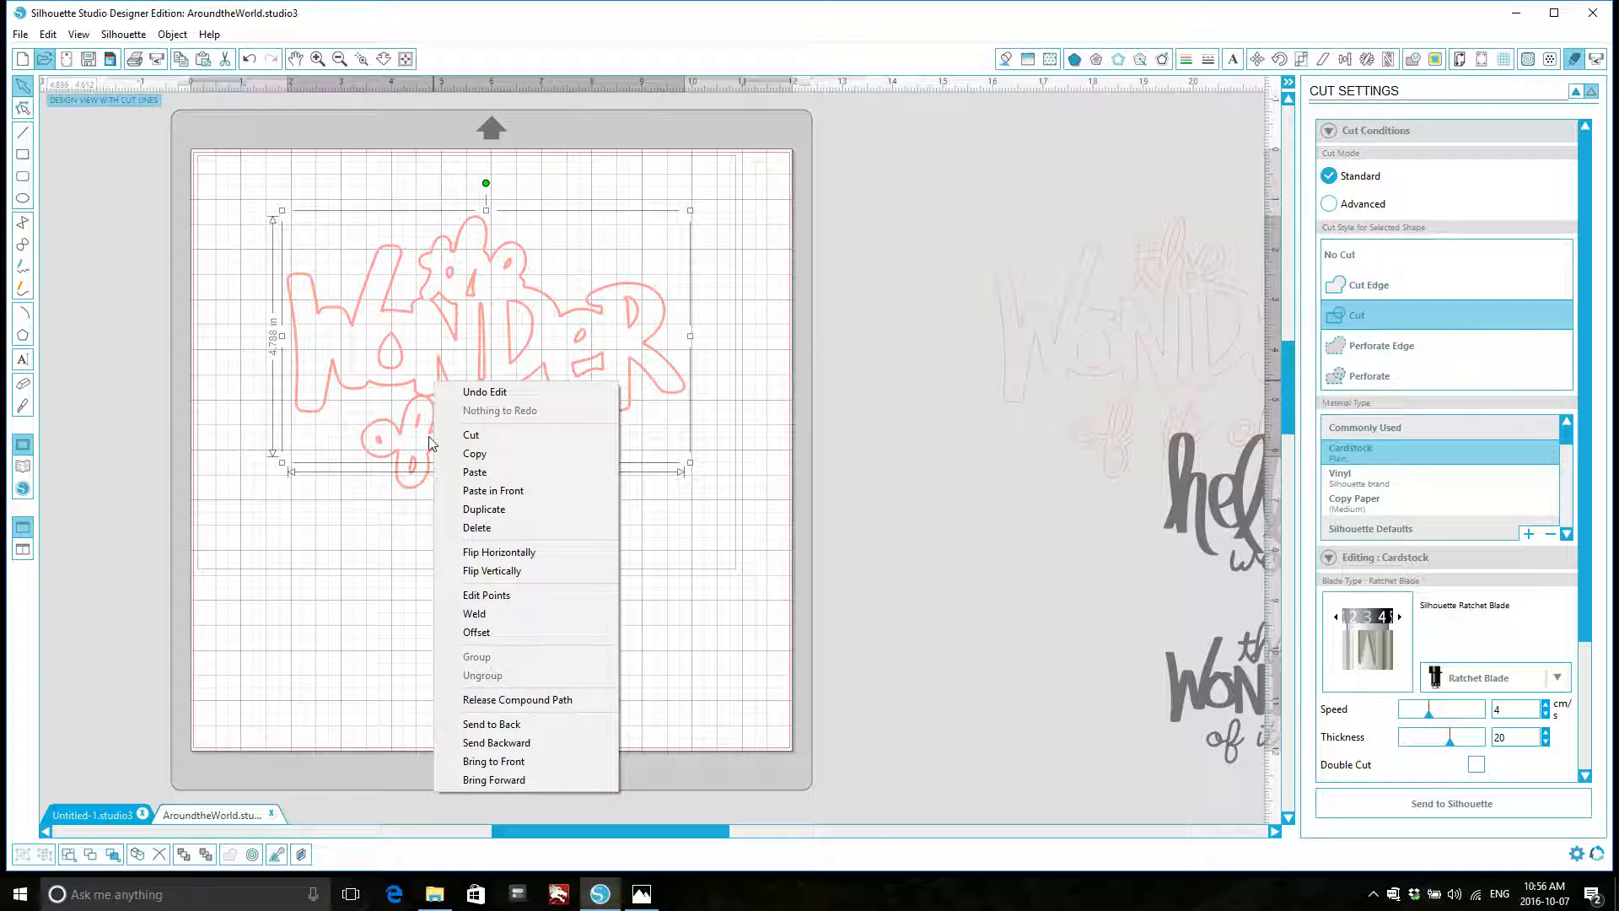
{"action": "left_click", "coordinate": [387, 448]}
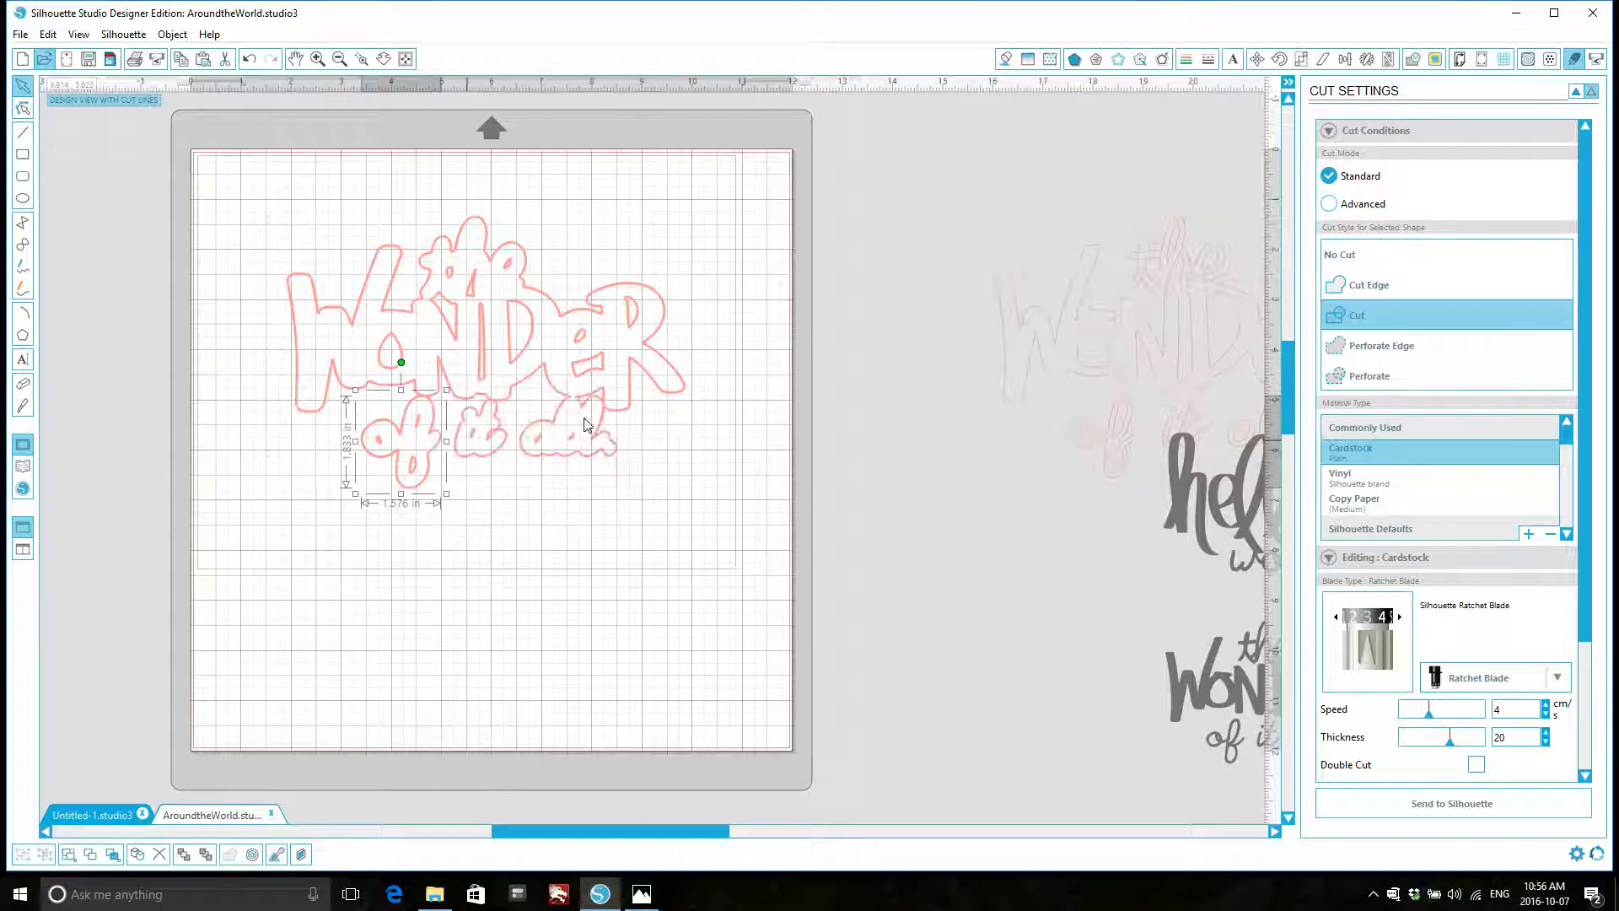
{"action": "left_click", "coordinate": [1382, 283]}
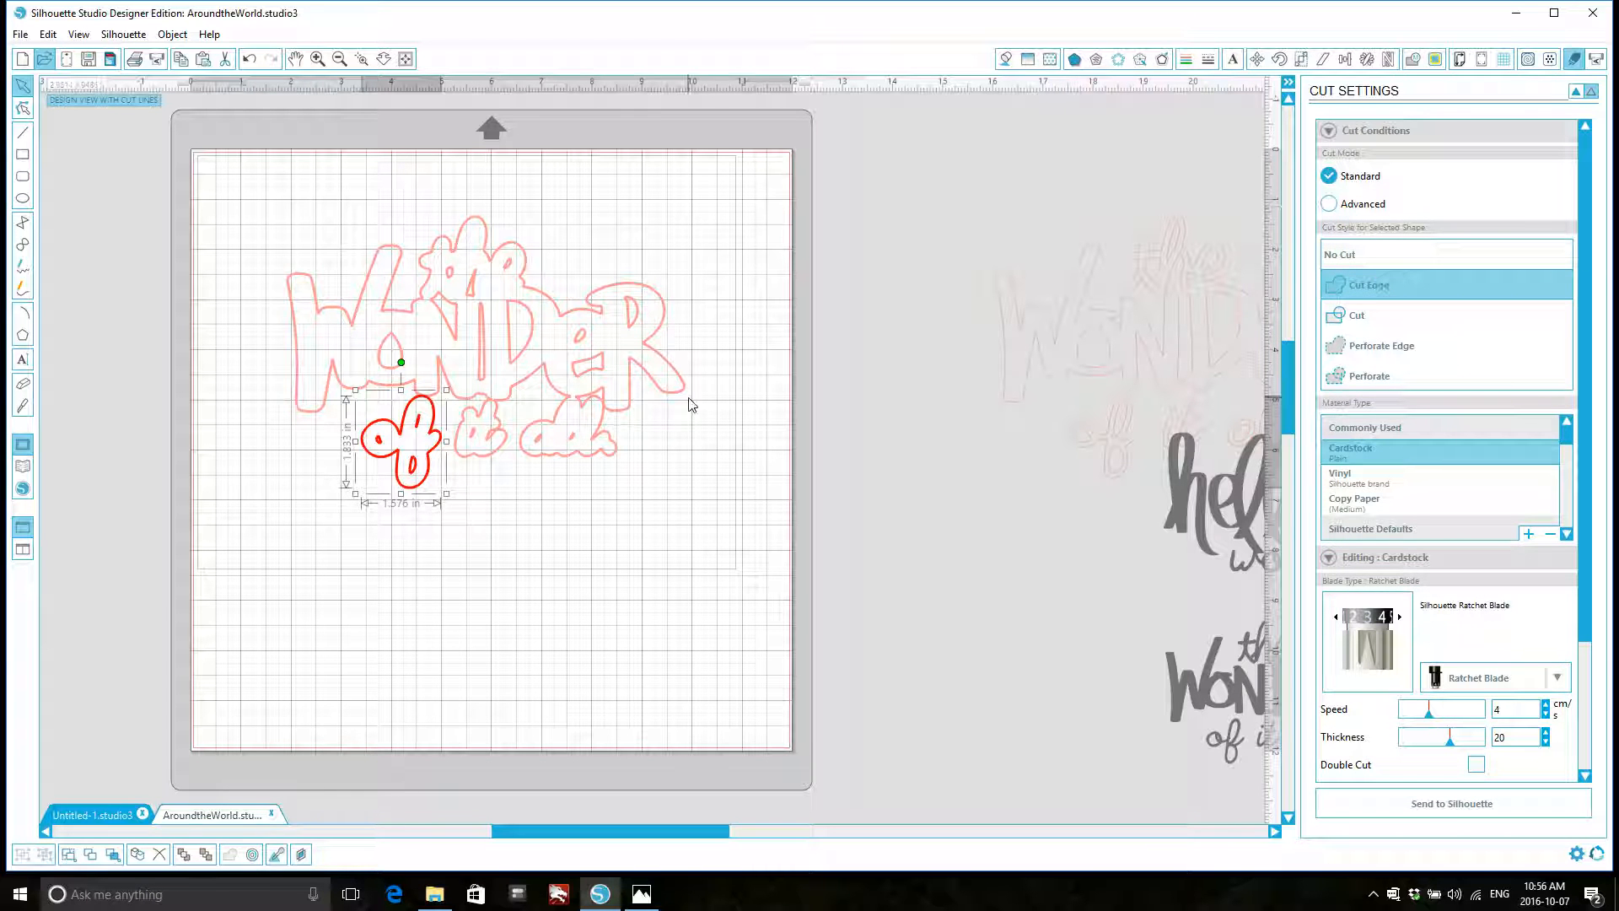
{"action": "left_click_drag", "start_coordinate": [238, 175], "coordinate": [636, 502]}
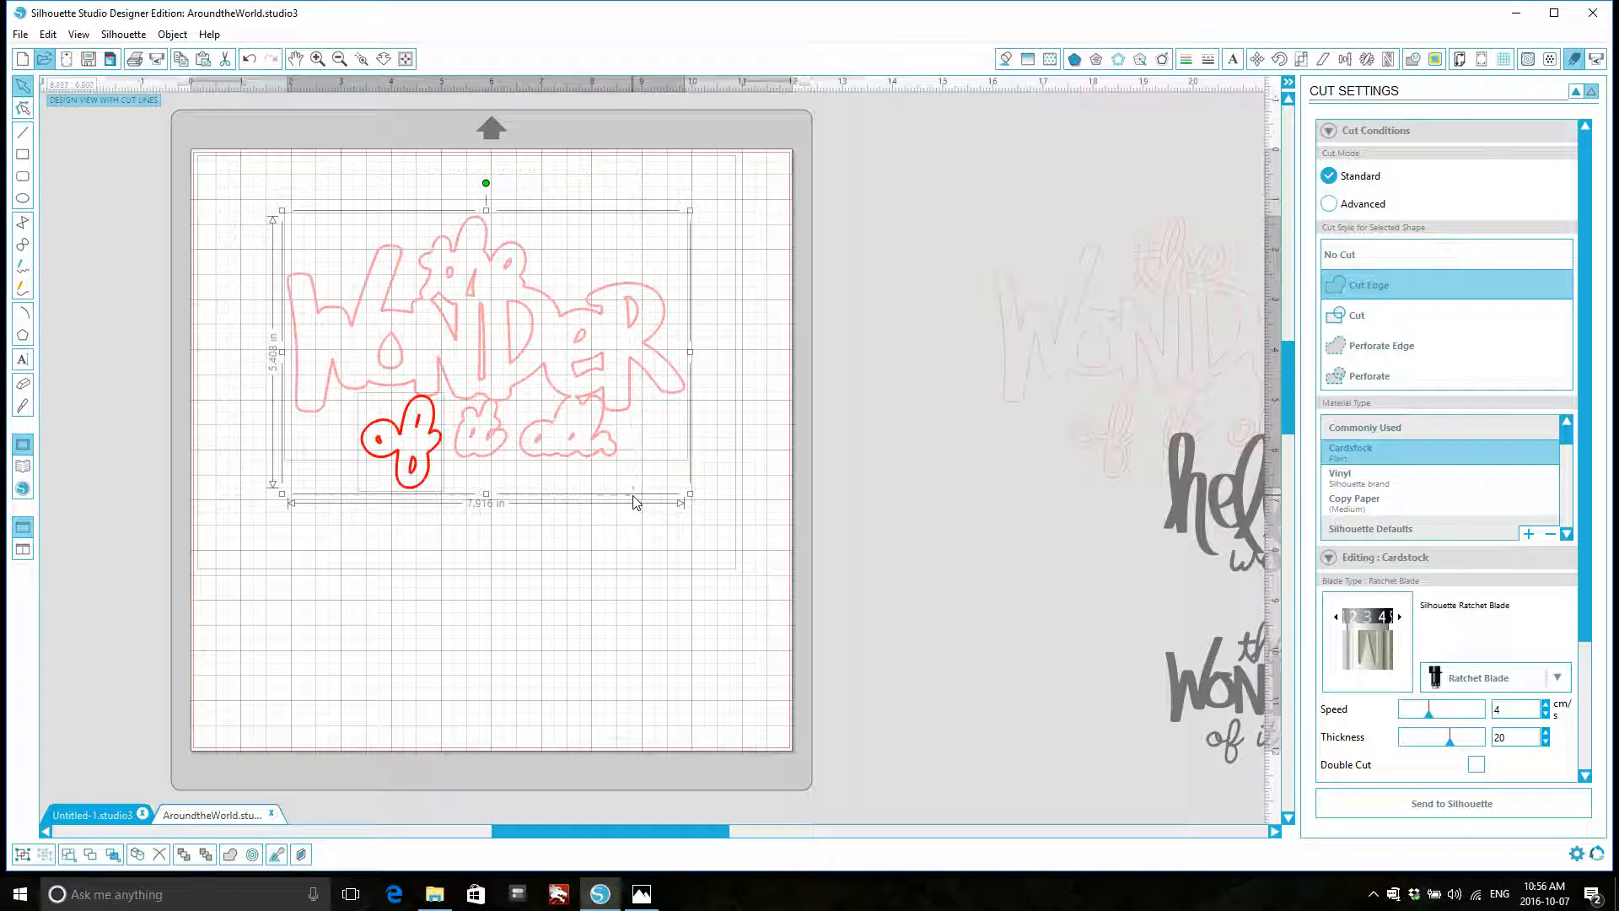
{"action": "right_click", "coordinate": [541, 423]}
{"action": "left_click", "coordinate": [1353, 291]}
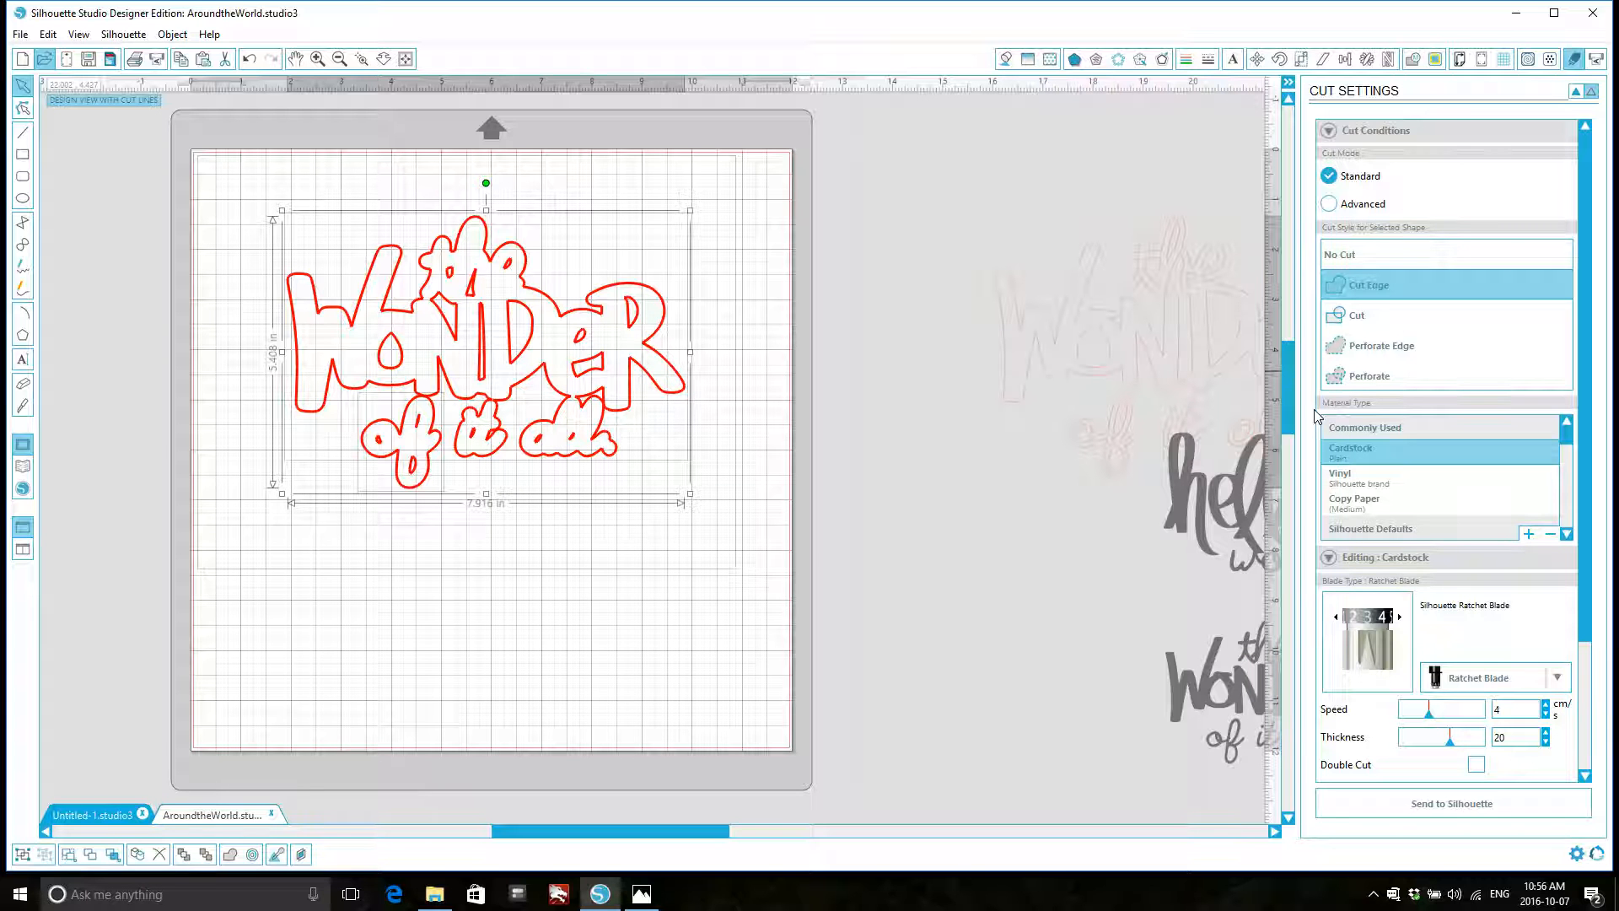
{"action": "left_click", "coordinate": [1476, 766]}
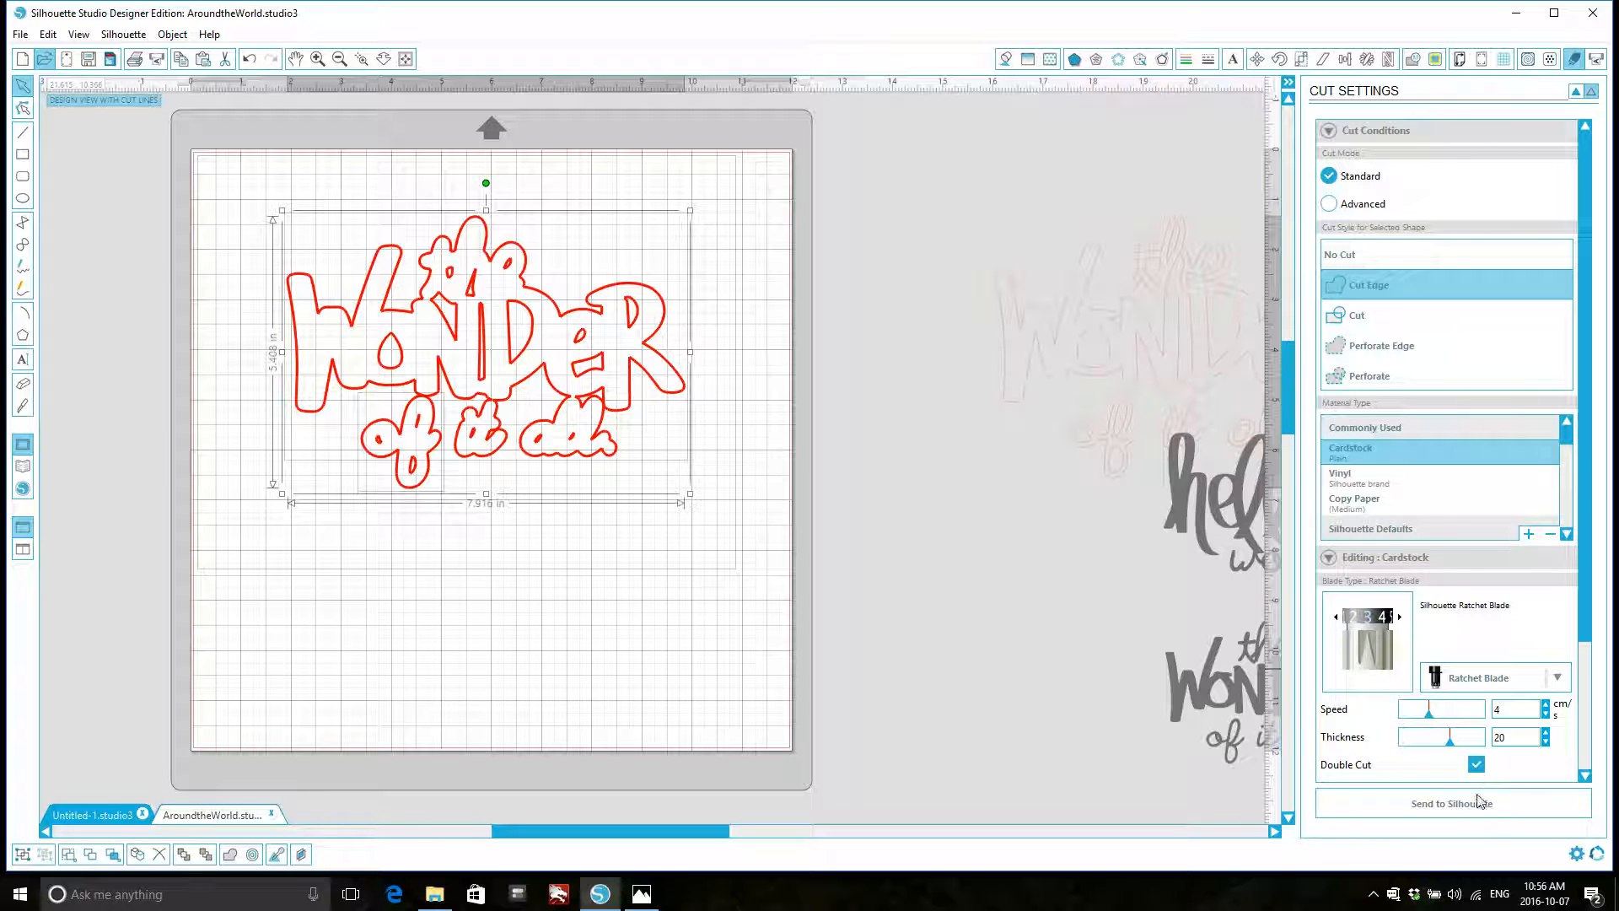